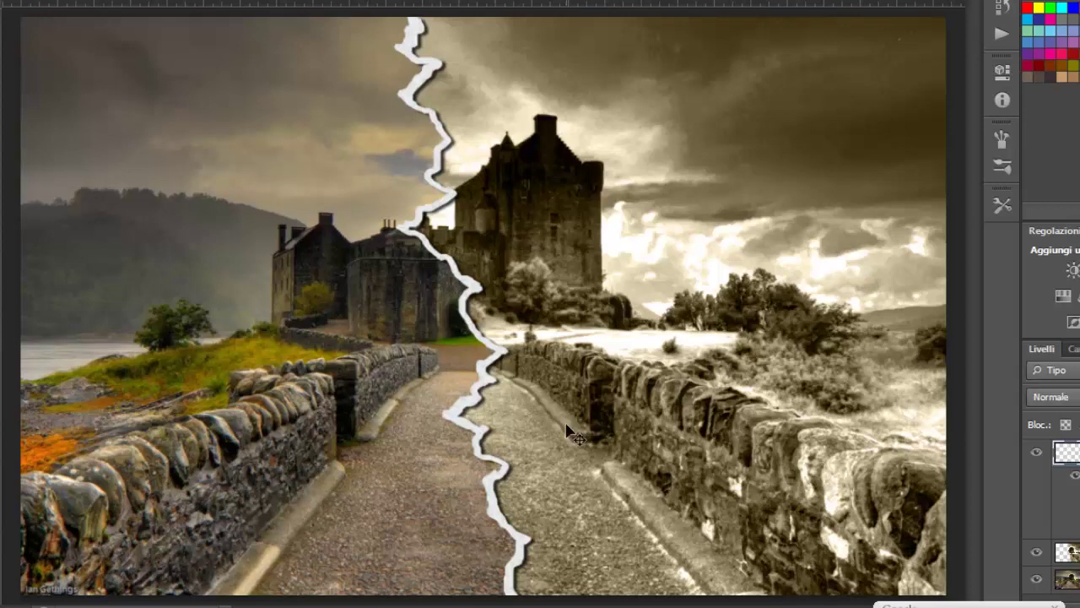
Step: Hide the torn-edge Livello 1 and sepia Sfondo copia layers, then delete the torn-edge layer
{"action": "scroll", "coordinate": [566, 424], "scroll_direction": "up", "scroll_amount": 1}
{"action": "scroll", "coordinate": [566, 424], "scroll_direction": "up", "scroll_amount": 1}
{"action": "scroll", "coordinate": [566, 424], "scroll_direction": "up", "scroll_amount": 1}
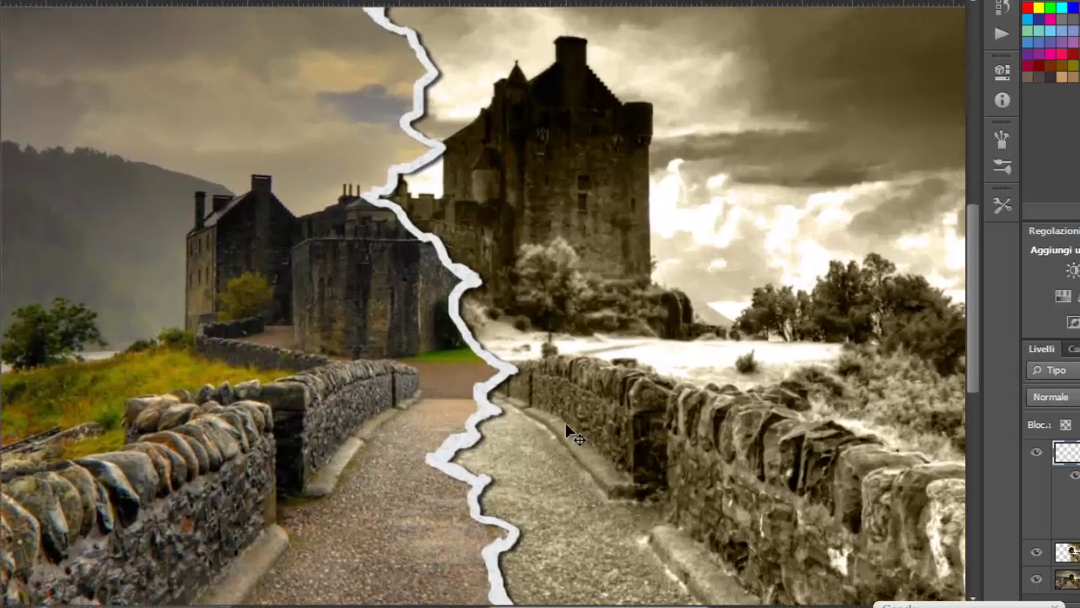
{"action": "scroll", "coordinate": [566, 424], "scroll_direction": "up", "scroll_amount": 1}
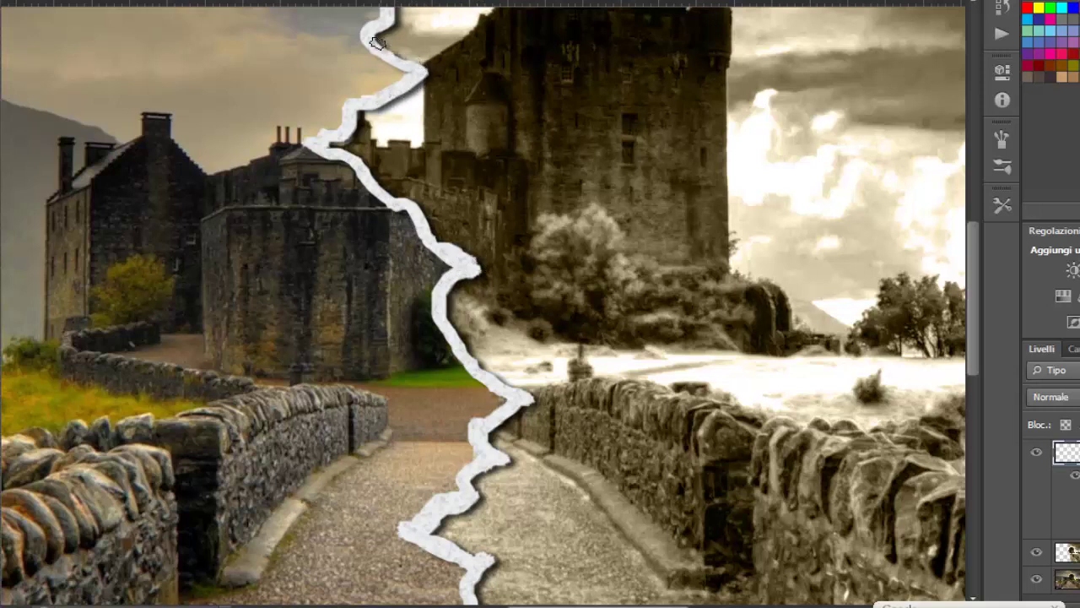
{"action": "scroll", "coordinate": [410, 278], "scroll_direction": "up", "scroll_amount": 2}
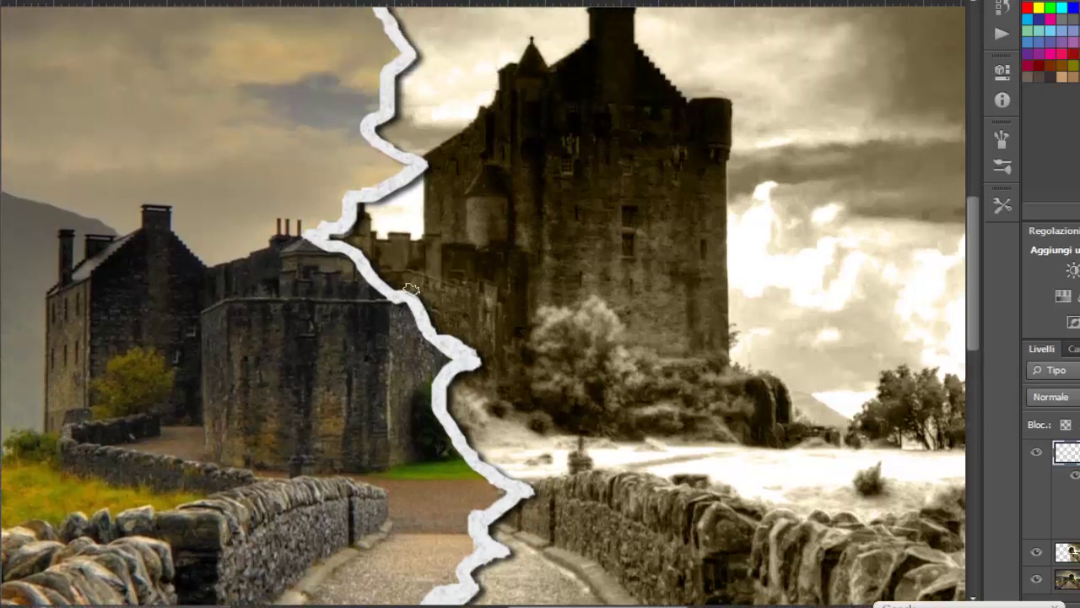
{"action": "scroll", "coordinate": [410, 282], "scroll_direction": "up", "scroll_amount": 4}
{"action": "scroll", "coordinate": [410, 291], "scroll_direction": "up", "scroll_amount": 4}
{"action": "scroll", "coordinate": [369, 190], "scroll_direction": "down", "scroll_amount": 2}
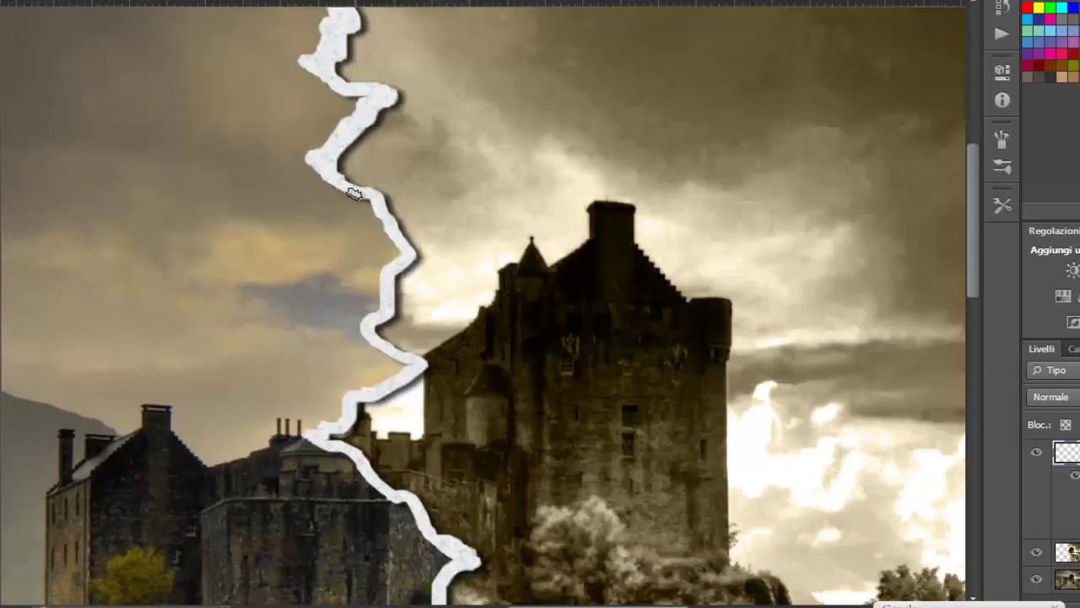
{"action": "scroll", "coordinate": [368, 195], "scroll_direction": "down", "scroll_amount": 3}
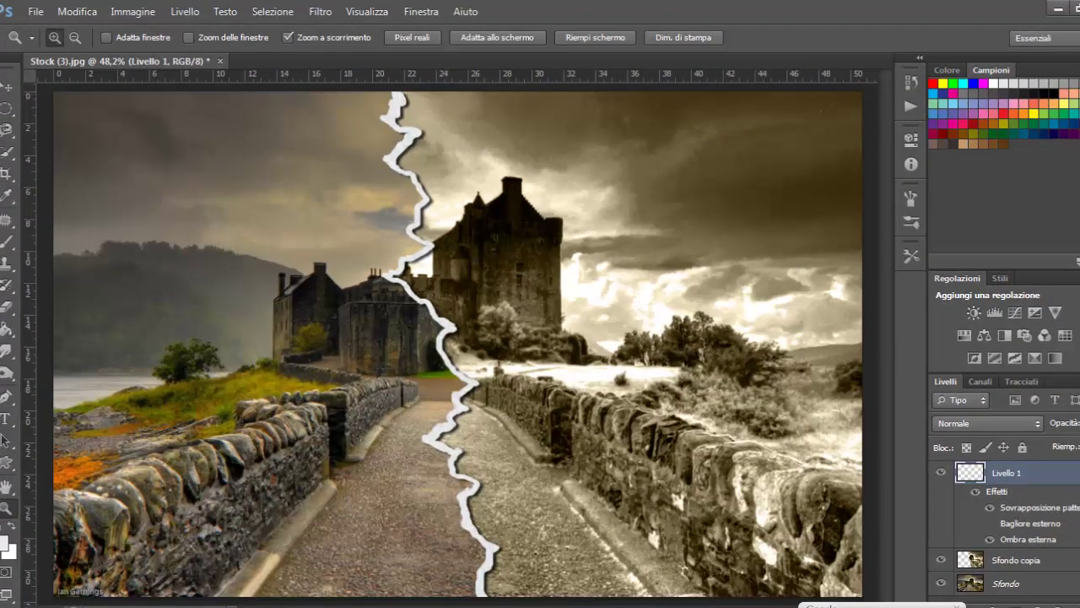
{"action": "left_click", "coordinate": [940, 472]}
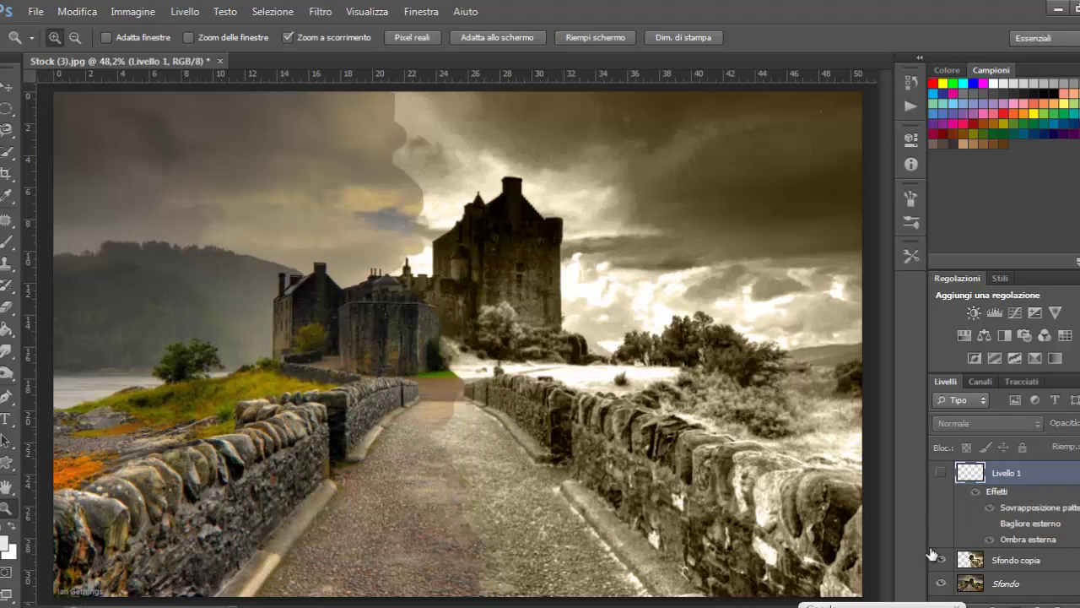
{"action": "left_click", "coordinate": [940, 560]}
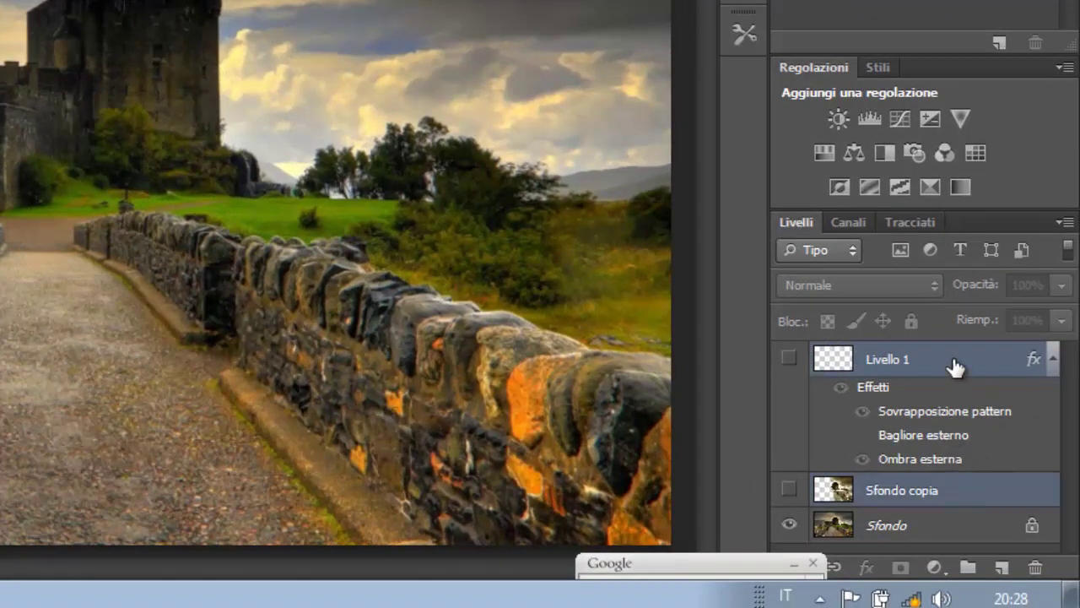
{"action": "left_click_drag", "start_coordinate": [954, 366], "coordinate": [1035, 568]}
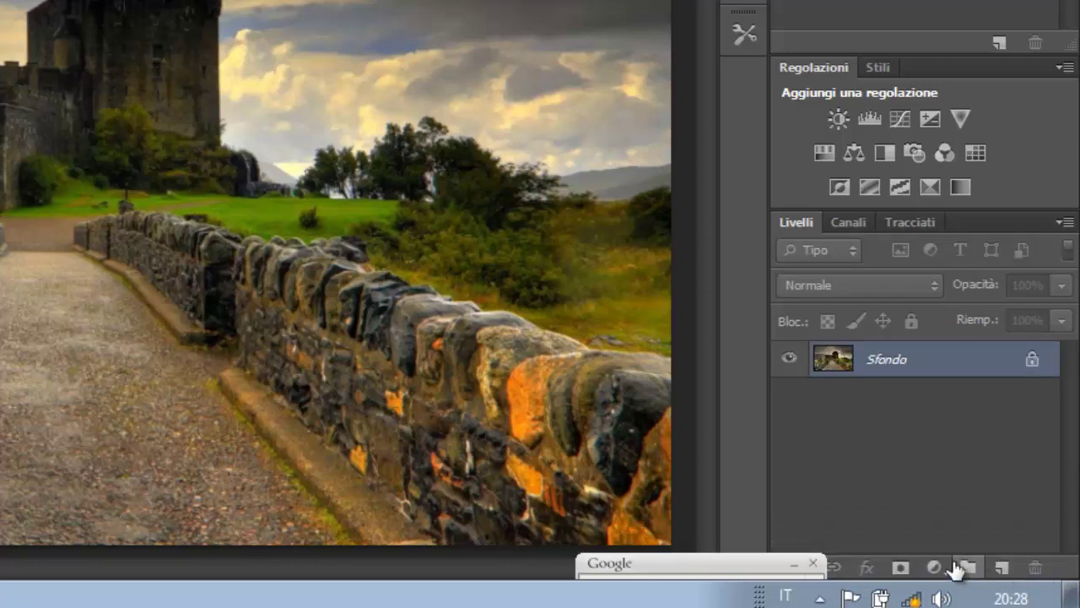
Step: Add a new empty layer and set the Brush tool to spatter preset 17 at 12 px
{"action": "left_click", "coordinate": [1003, 568]}
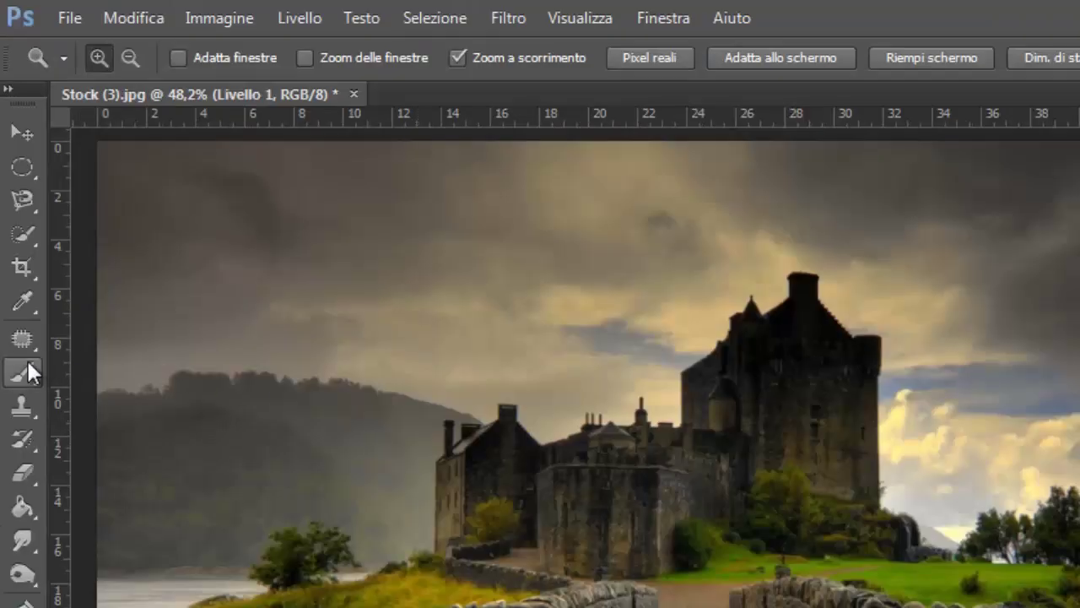
{"action": "left_click", "coordinate": [27, 364]}
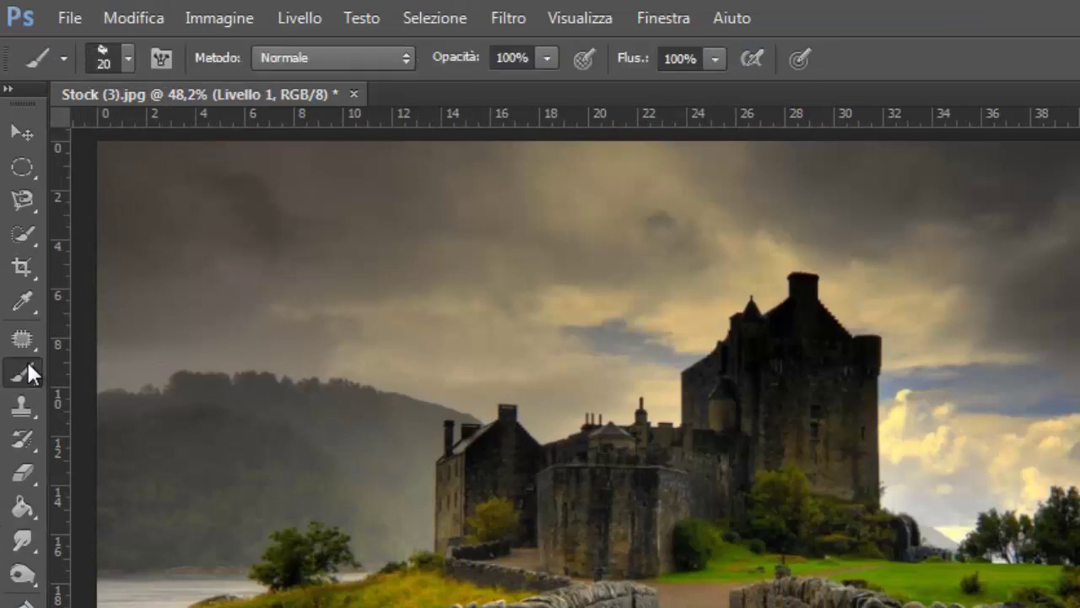
{"action": "left_click", "coordinate": [127, 59]}
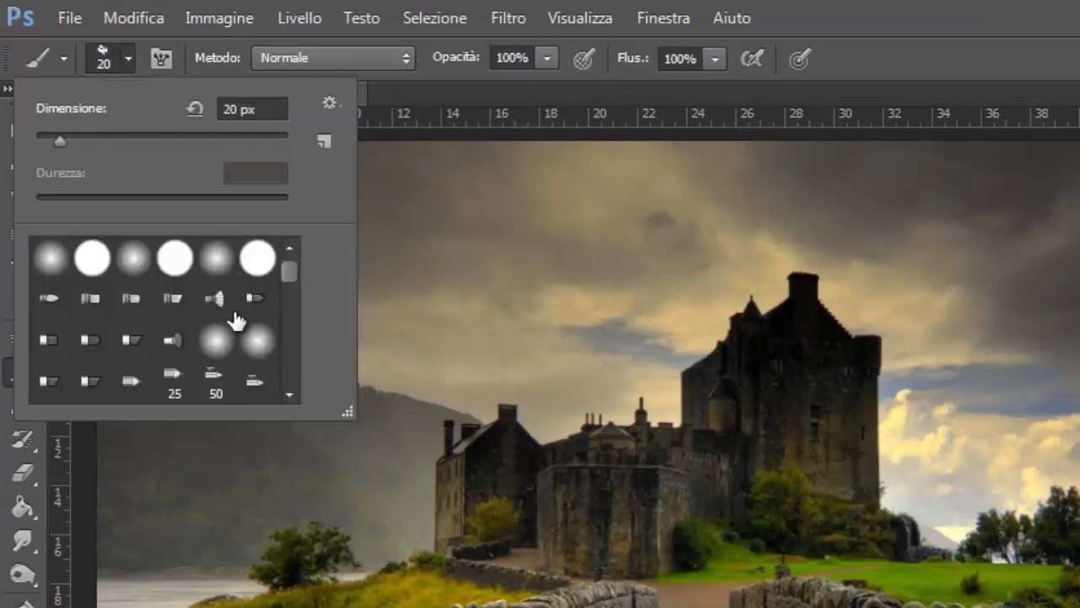
{"action": "left_click_drag", "start_coordinate": [281, 278], "coordinate": [284, 288]}
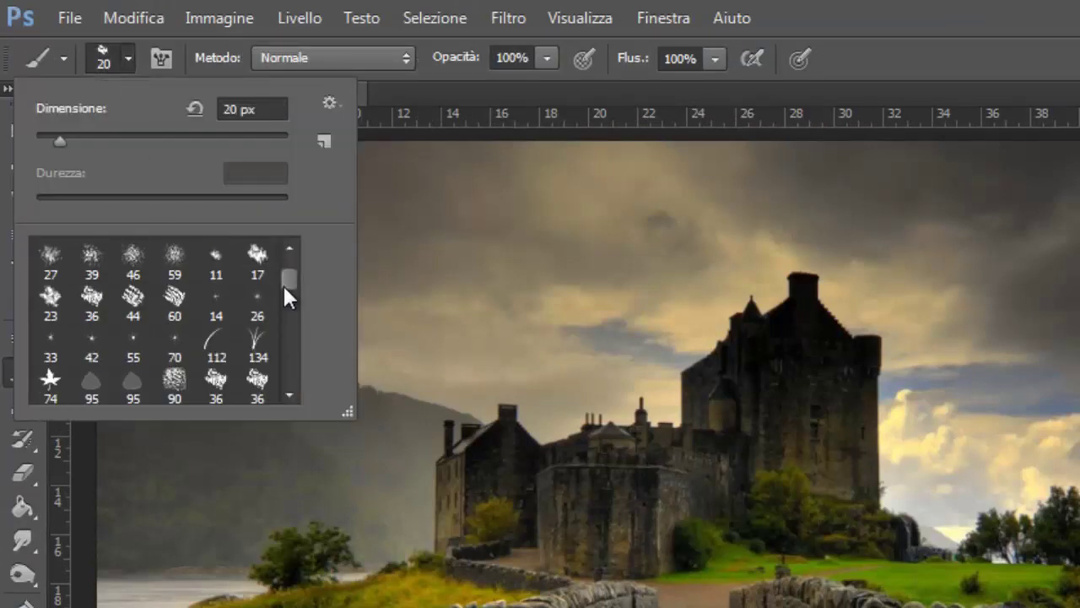
{"action": "left_click", "coordinate": [255, 258]}
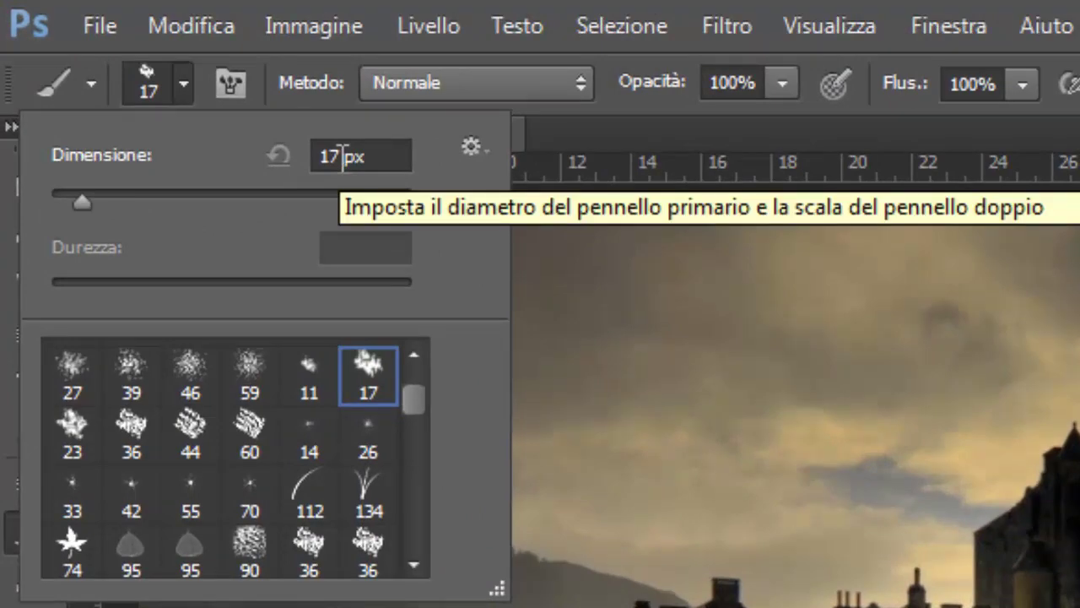
{"action": "left_click_drag", "start_coordinate": [342, 157], "coordinate": [310, 156]}
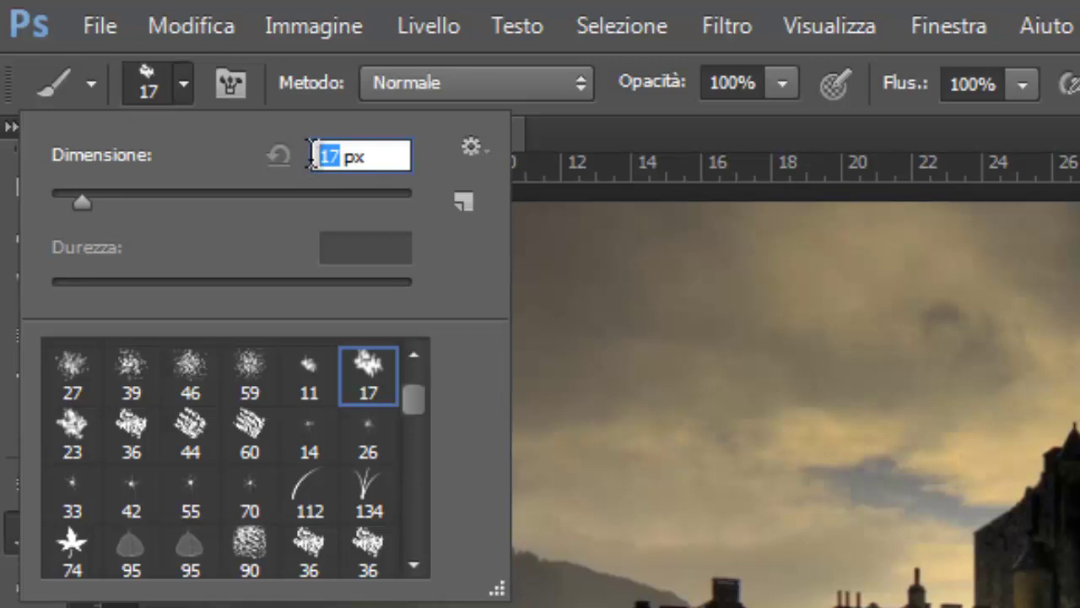
{"action": "type", "text": "12"}
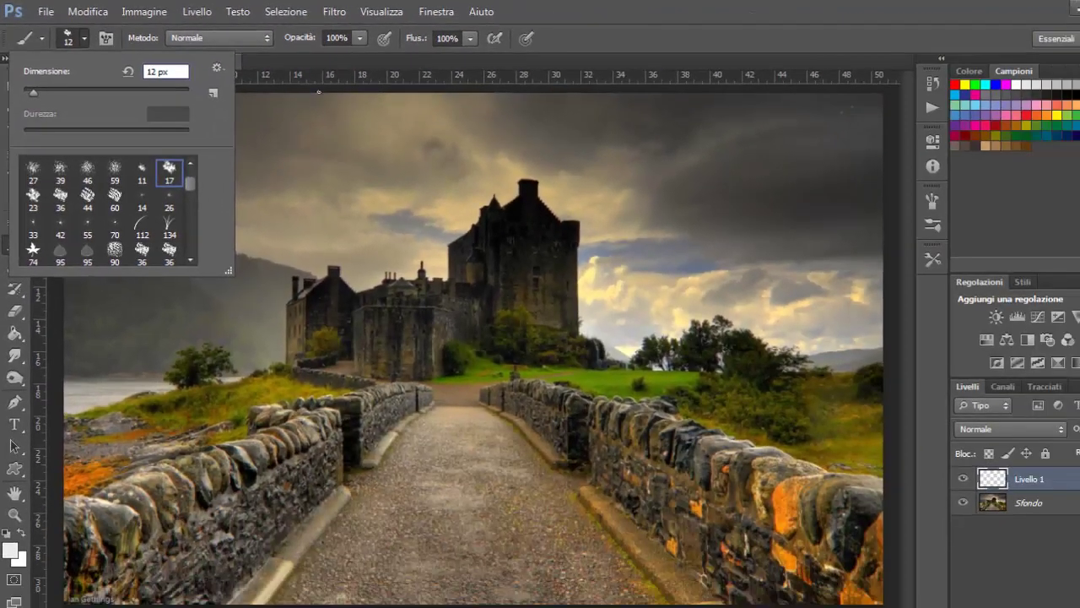
{"action": "key", "text": "Return"}
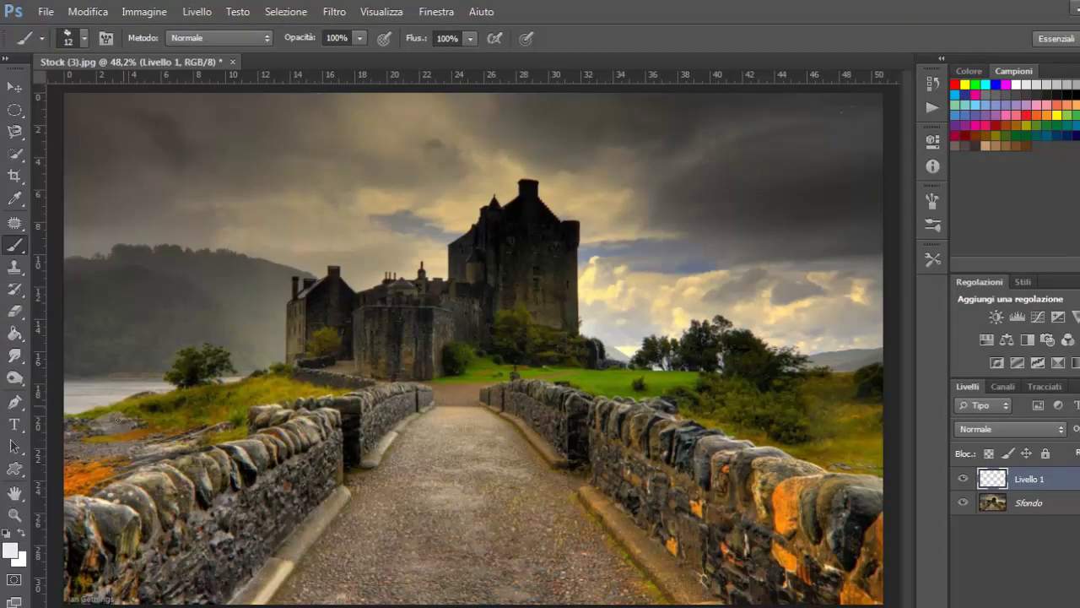
Step: Set the foreground colour to near-white #e8ebed
{"action": "left_click", "coordinate": [10, 553]}
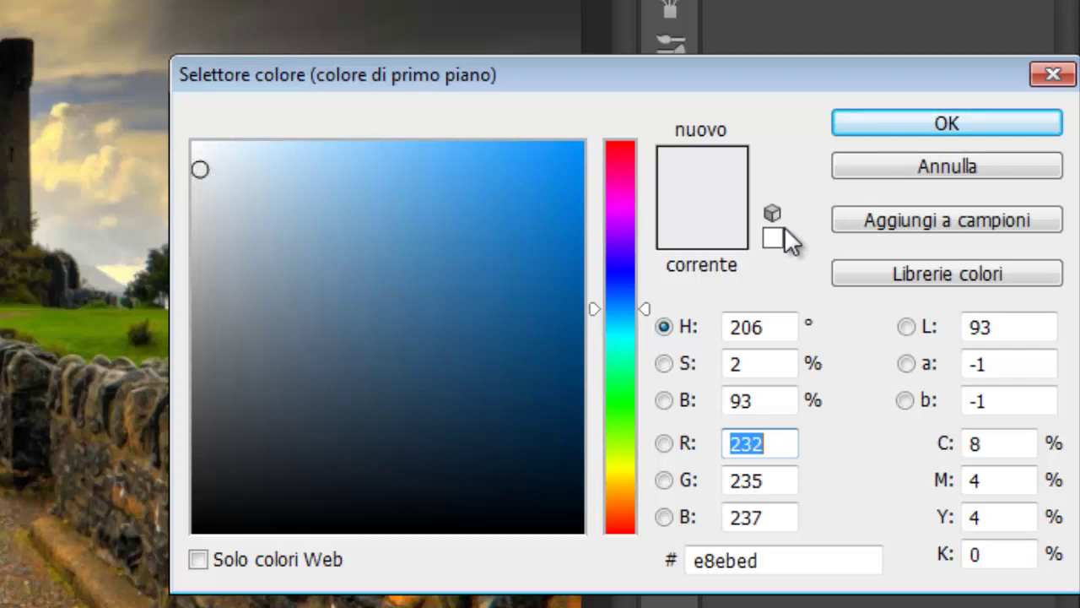
{"action": "left_click", "coordinate": [846, 125]}
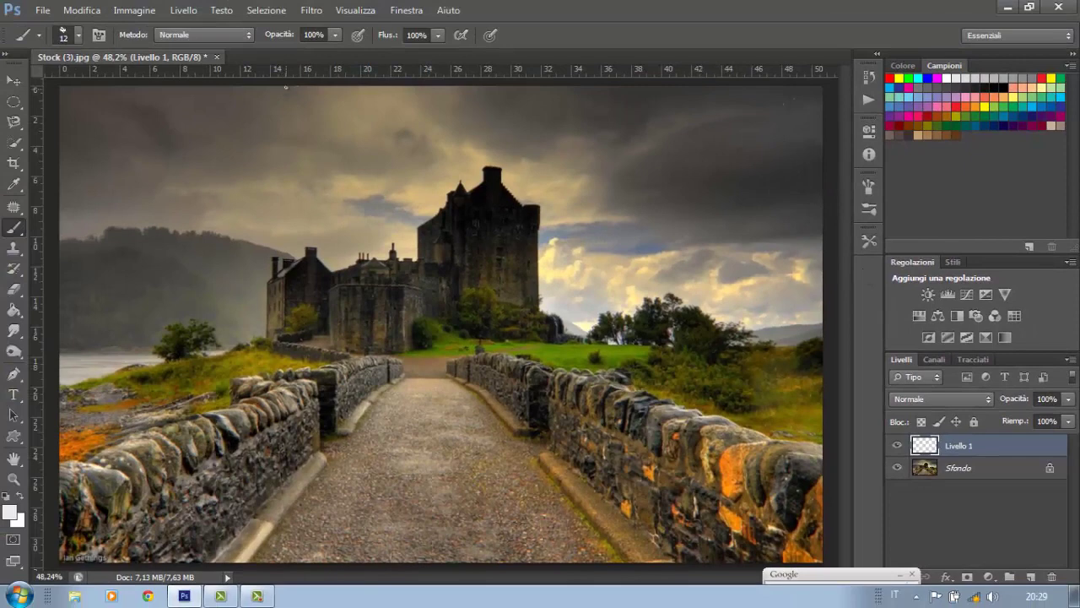
Step: Brush a zigzag near-white stroke on Livello 1 from the top edge, past the castle, down the path
{"action": "mouse_move", "coordinate": [285, 86]}
{"action": "left_mouse_down"}
{"action": "mouse_move", "coordinate": [296, 113]}
{"action": "mouse_move", "coordinate": [339, 150]}
{"action": "mouse_move", "coordinate": [323, 211]}
{"action": "left_mouse_up"}
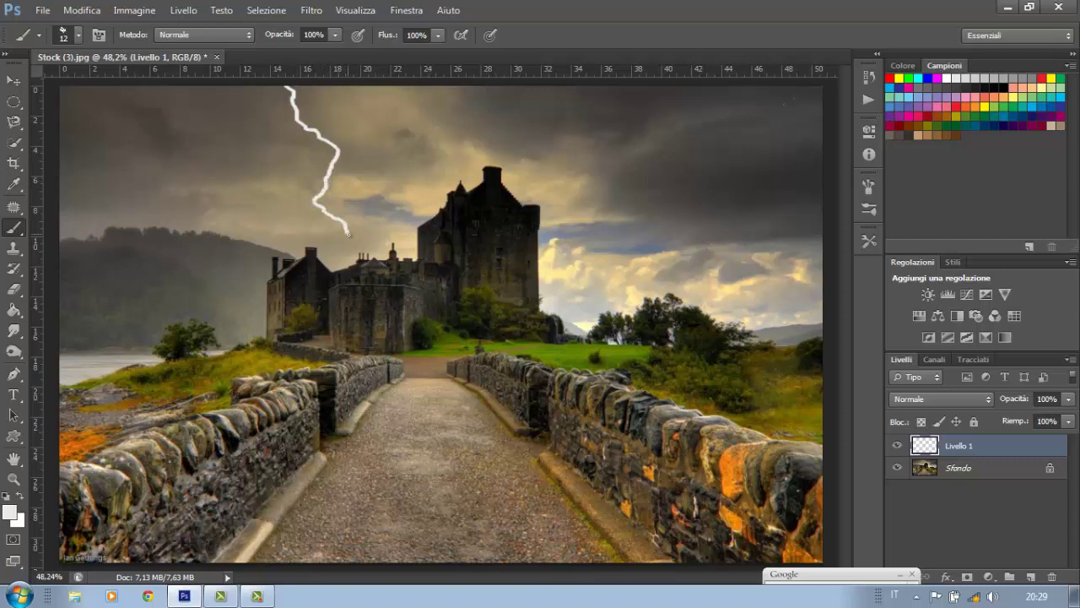
{"action": "left_click_drag", "start_coordinate": [358, 244], "coordinate": [365, 259]}
{"action": "mouse_move", "coordinate": [373, 304]}
{"action": "left_mouse_down"}
{"action": "mouse_move", "coordinate": [391, 374]}
{"action": "mouse_move", "coordinate": [413, 385]}
{"action": "mouse_move", "coordinate": [412, 452]}
{"action": "mouse_move", "coordinate": [471, 560]}
{"action": "left_mouse_up"}
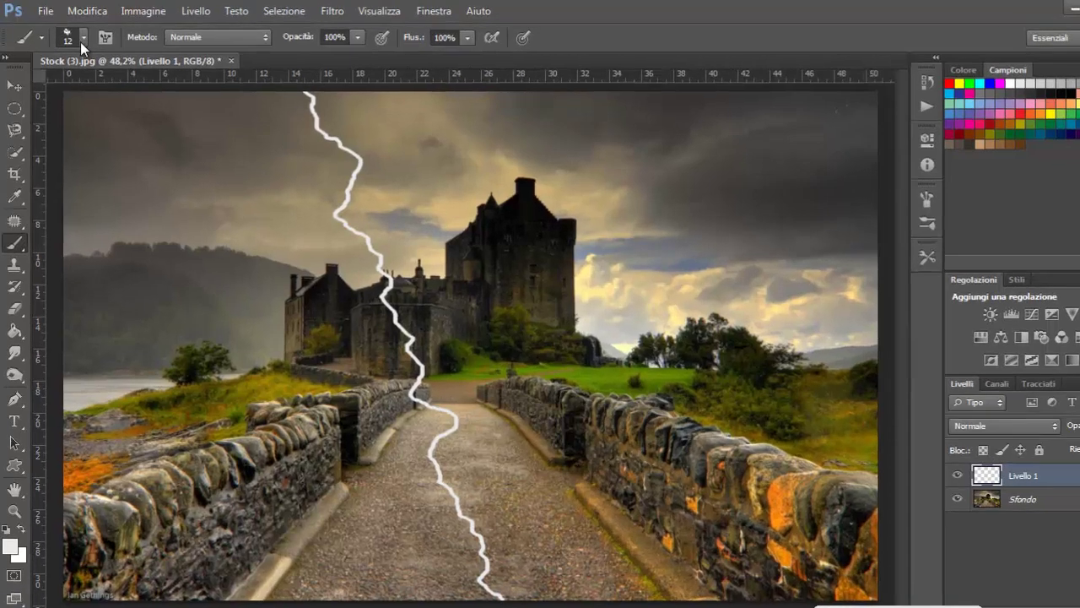
Step: Enlarge the brush to 18 px and thicken the white line's top and bottom sections
{"action": "left_click", "coordinate": [77, 35]}
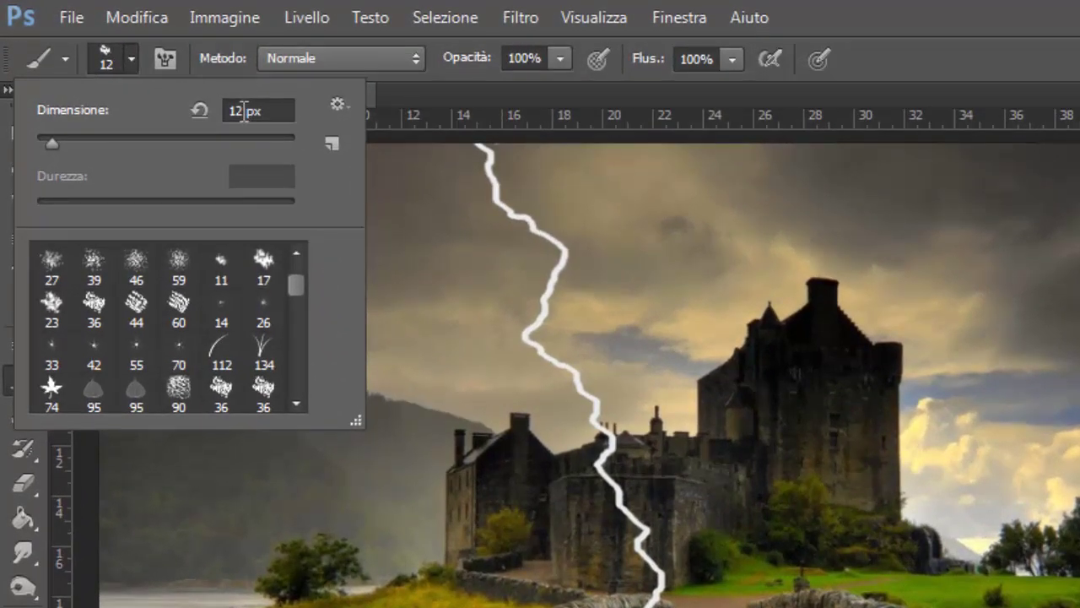
{"action": "double_click", "coordinate": [238, 110]}
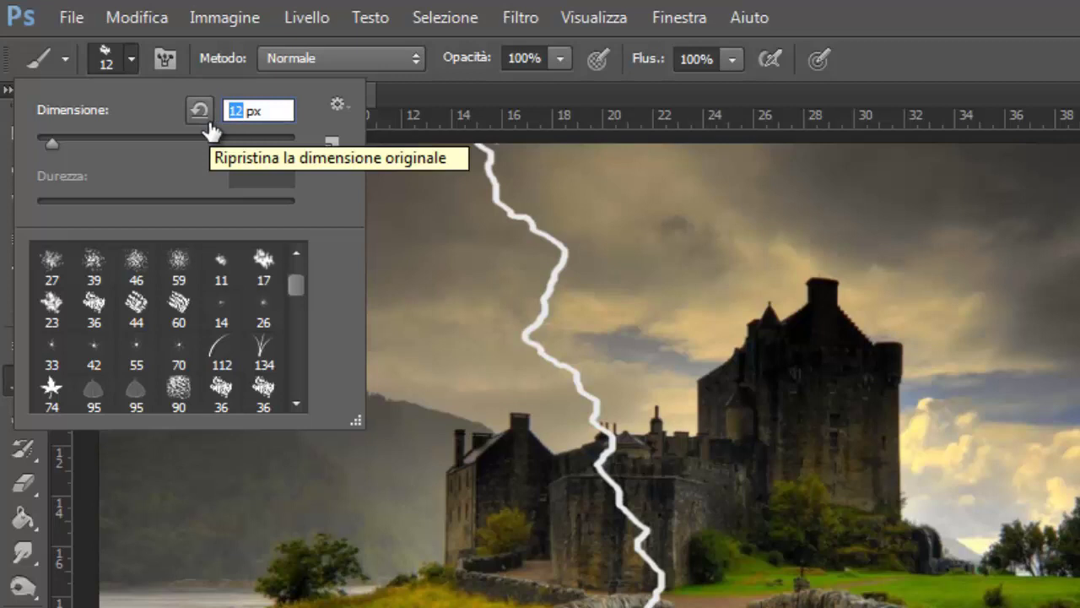
{"action": "type", "text": "18"}
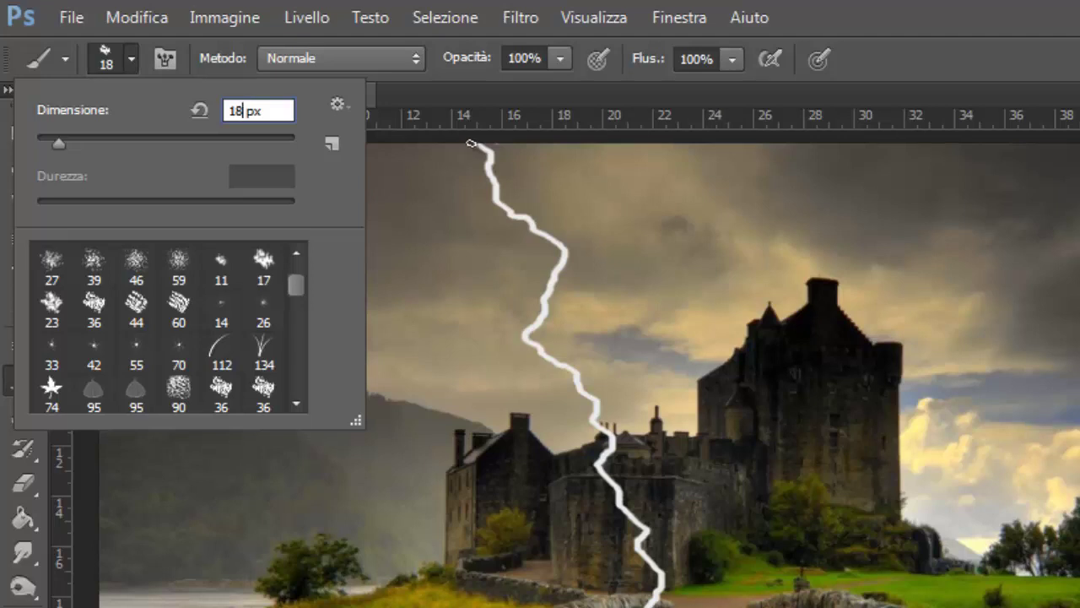
{"action": "key", "text": "Return"}
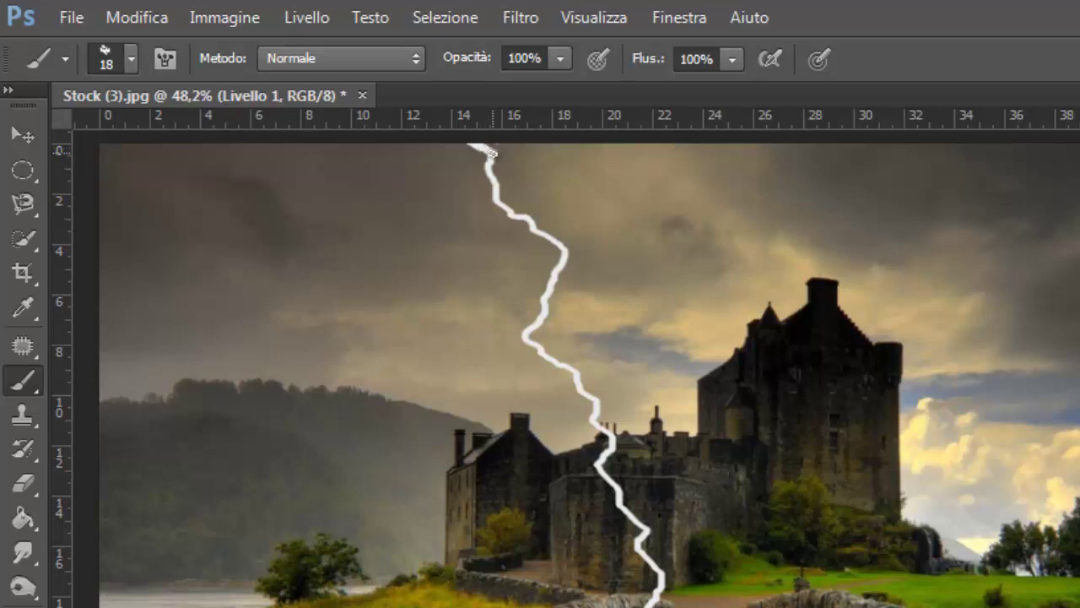
{"action": "mouse_move", "coordinate": [492, 152]}
{"action": "left_mouse_down"}
{"action": "mouse_move", "coordinate": [489, 200]}
{"action": "mouse_move", "coordinate": [568, 251]}
{"action": "mouse_move", "coordinate": [558, 275]}
{"action": "left_mouse_up"}
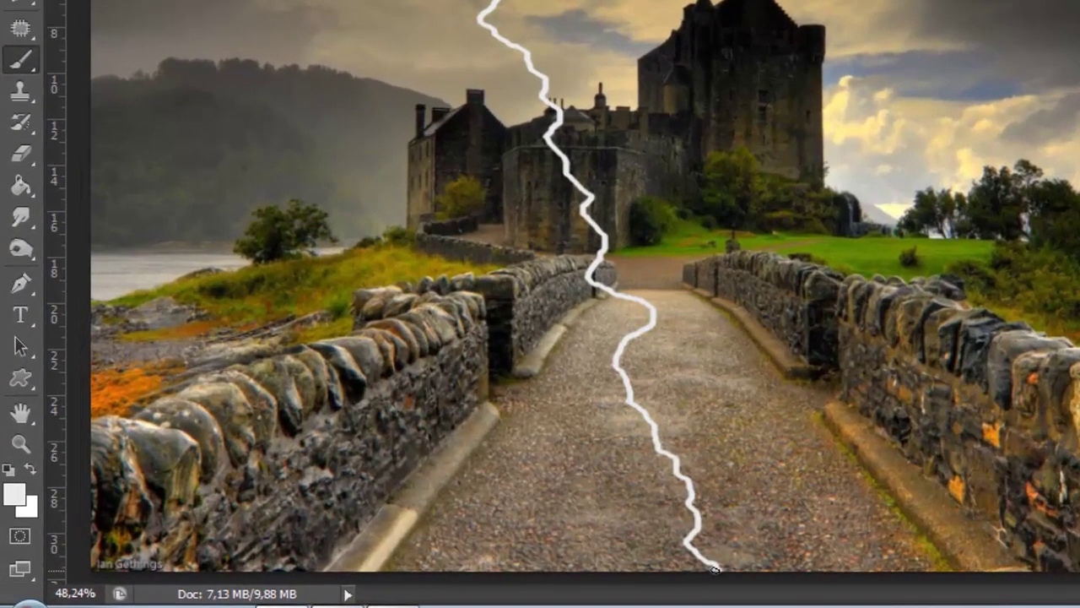
{"action": "mouse_move", "coordinate": [716, 570]}
{"action": "left_mouse_down"}
{"action": "mouse_move", "coordinate": [685, 542]}
{"action": "mouse_move", "coordinate": [698, 512]}
{"action": "mouse_move", "coordinate": [685, 474]}
{"action": "mouse_move", "coordinate": [624, 398]}
{"action": "left_mouse_up"}
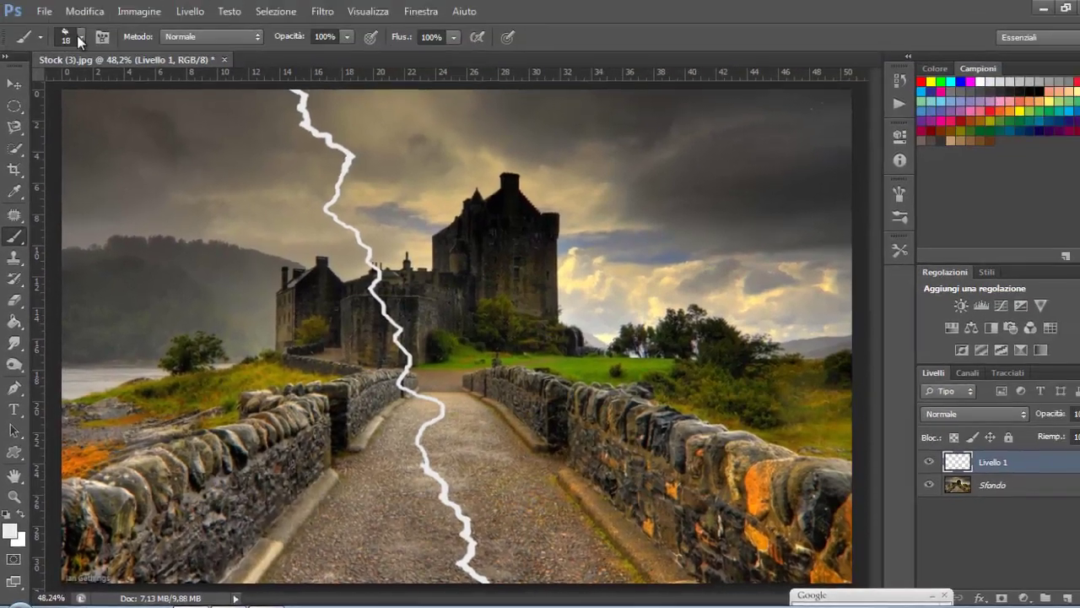
Step: Switch the brush to textured tip 17 at 12 px
{"action": "left_click", "coordinate": [78, 38]}
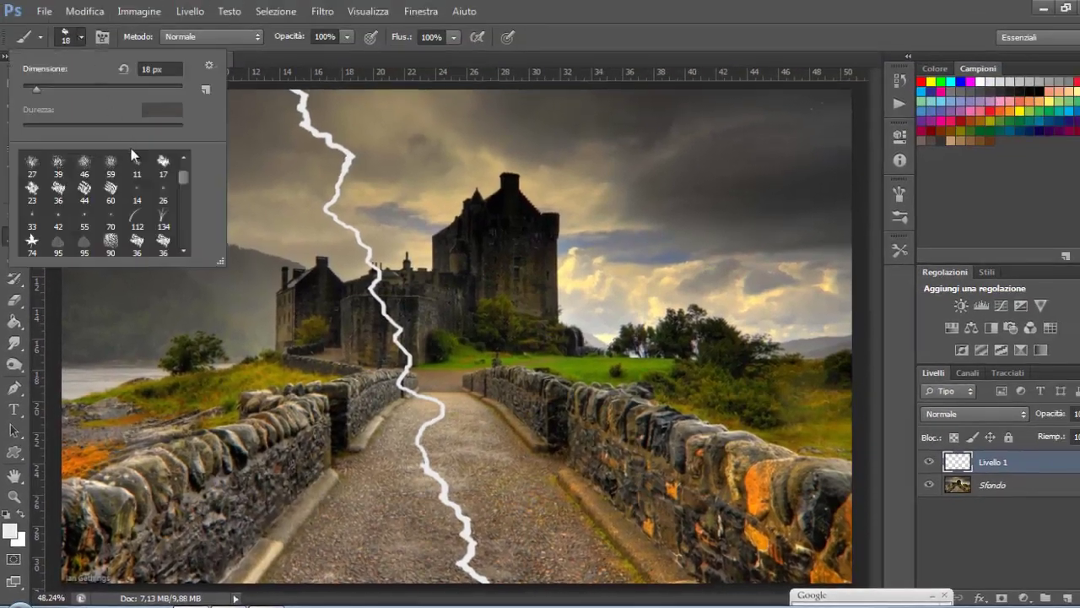
{"action": "left_click", "coordinate": [163, 179]}
{"action": "double_click", "coordinate": [147, 70]}
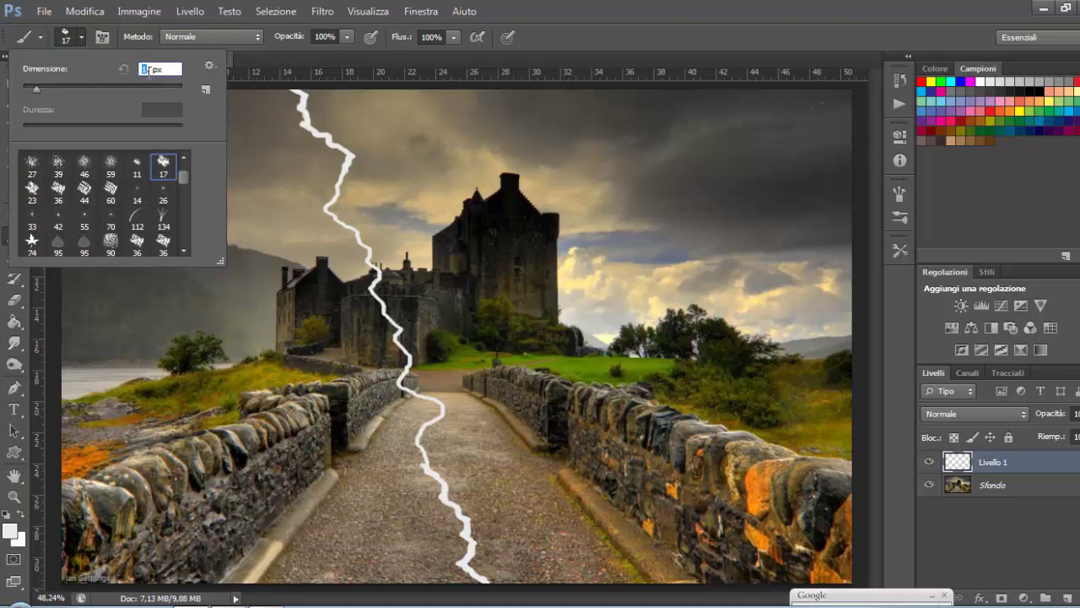
{"action": "type", "text": "1"}
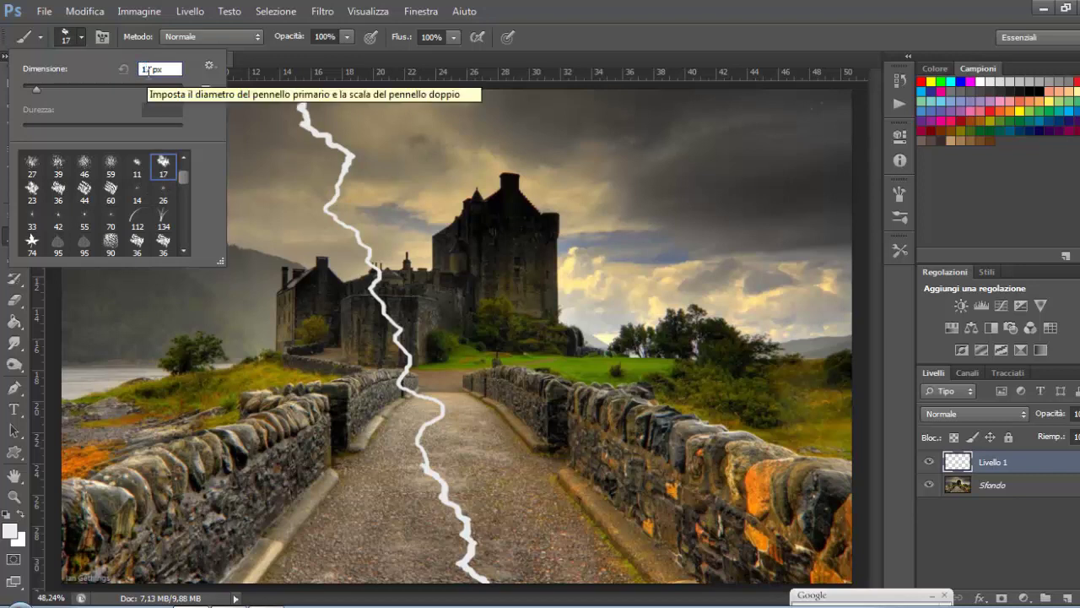
{"action": "type", "text": "2"}
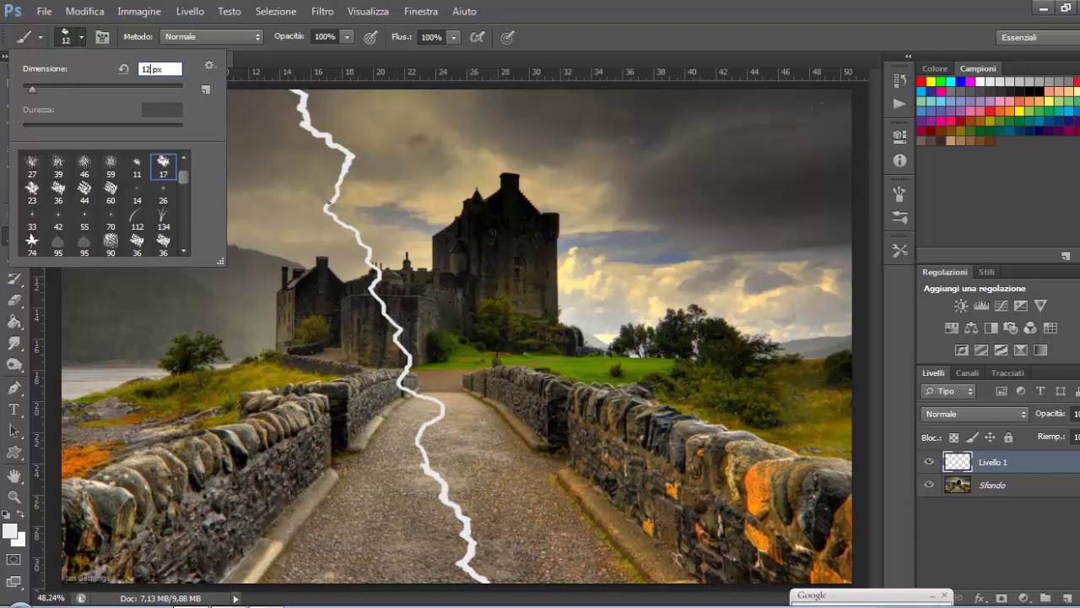
{"action": "key", "text": "Return"}
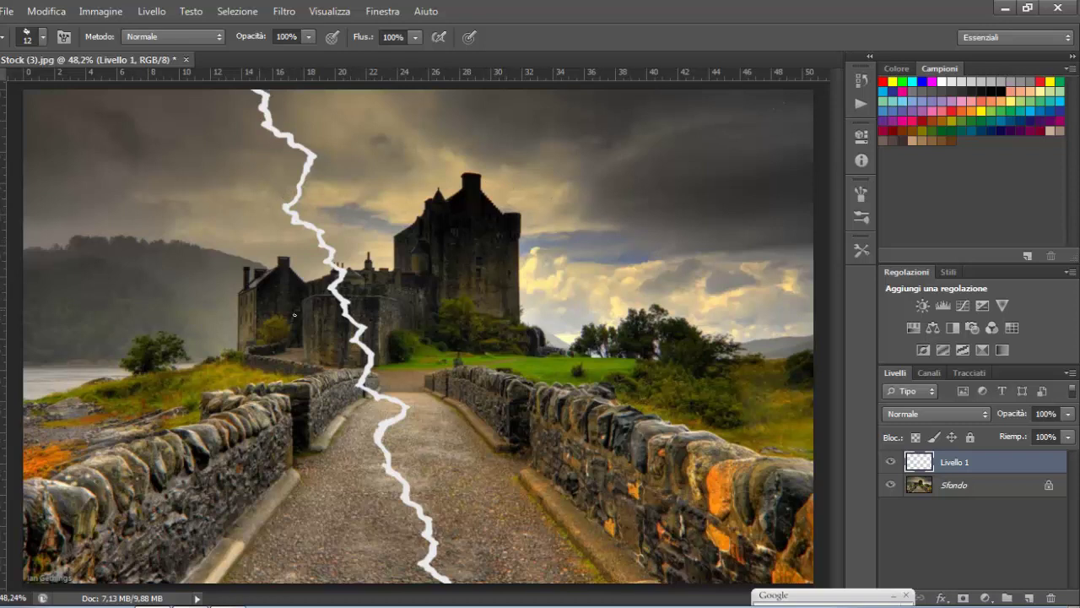
Step: Give Livello 1 an Ombra esterna drop shadow with 145° angle, 9 px distance, 2 px size
{"action": "double_click", "coordinate": [1027, 471]}
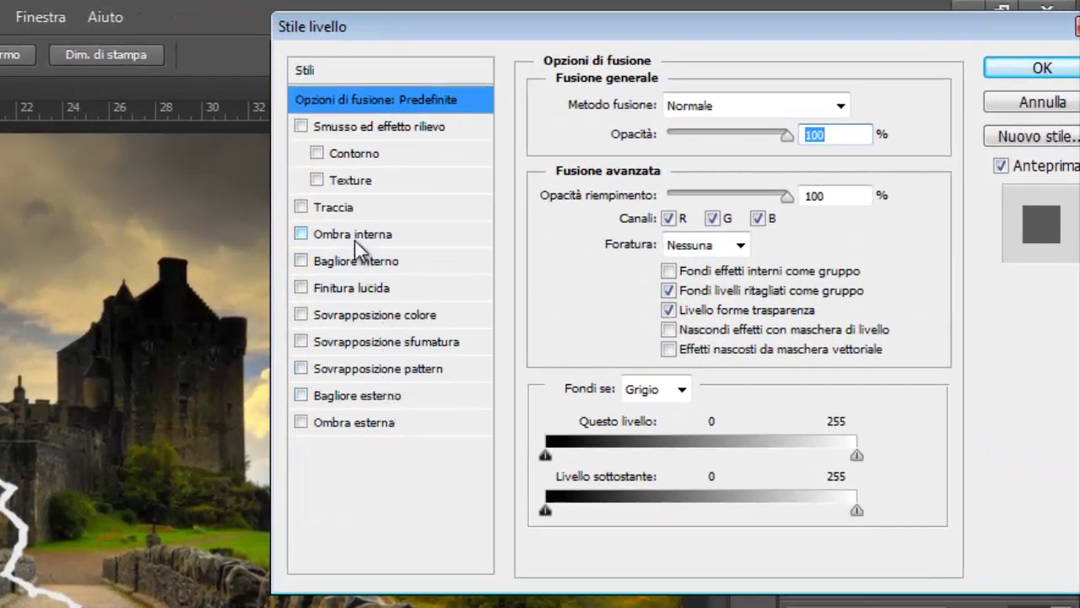
{"action": "left_click", "coordinate": [351, 420]}
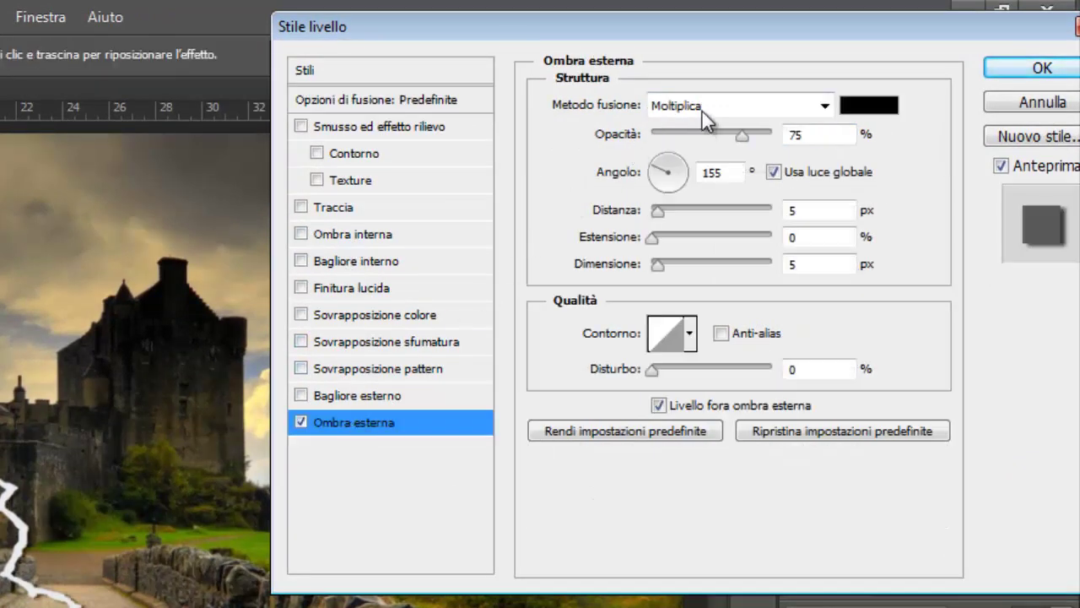
{"action": "left_click", "coordinate": [680, 165]}
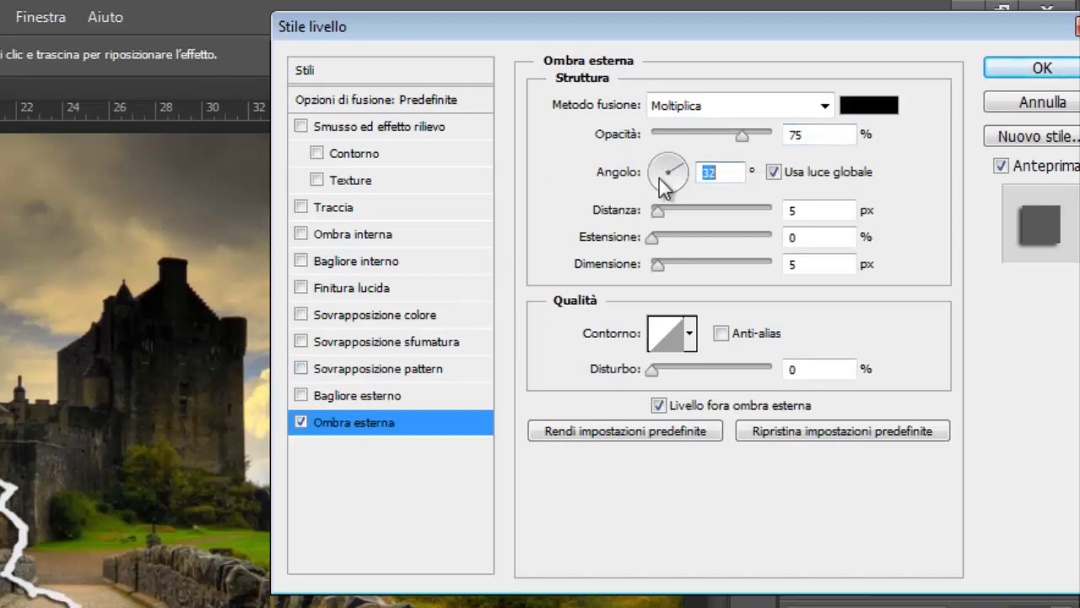
{"action": "left_click", "coordinate": [660, 175]}
{"action": "left_click", "coordinate": [660, 168]}
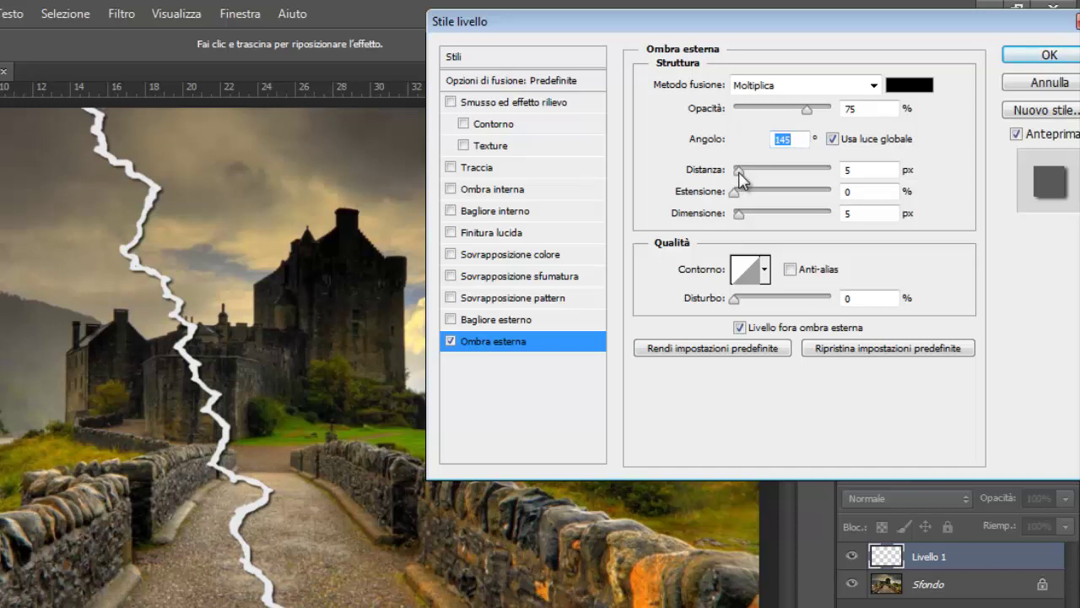
{"action": "left_click_drag", "start_coordinate": [738, 168], "coordinate": [741, 170]}
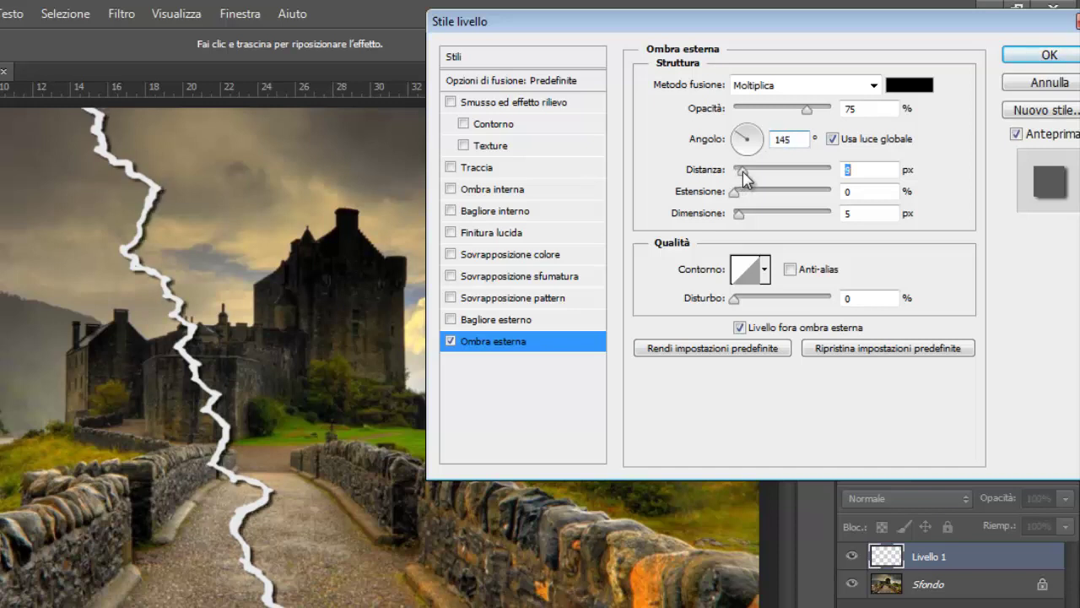
{"action": "left_click_drag", "start_coordinate": [742, 172], "coordinate": [744, 172]}
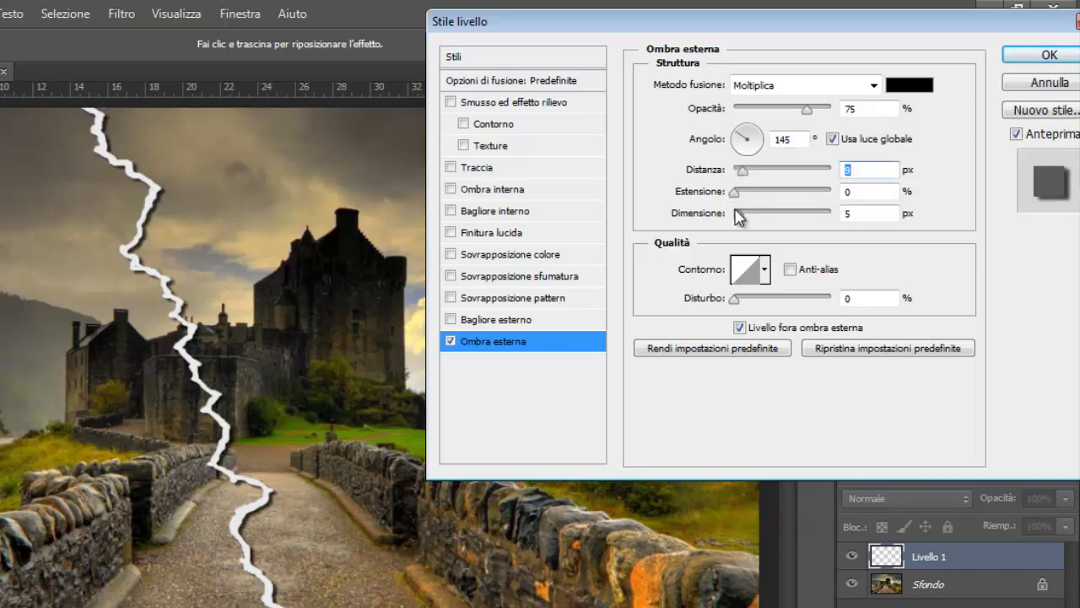
{"action": "left_click_drag", "start_coordinate": [736, 212], "coordinate": [734, 212]}
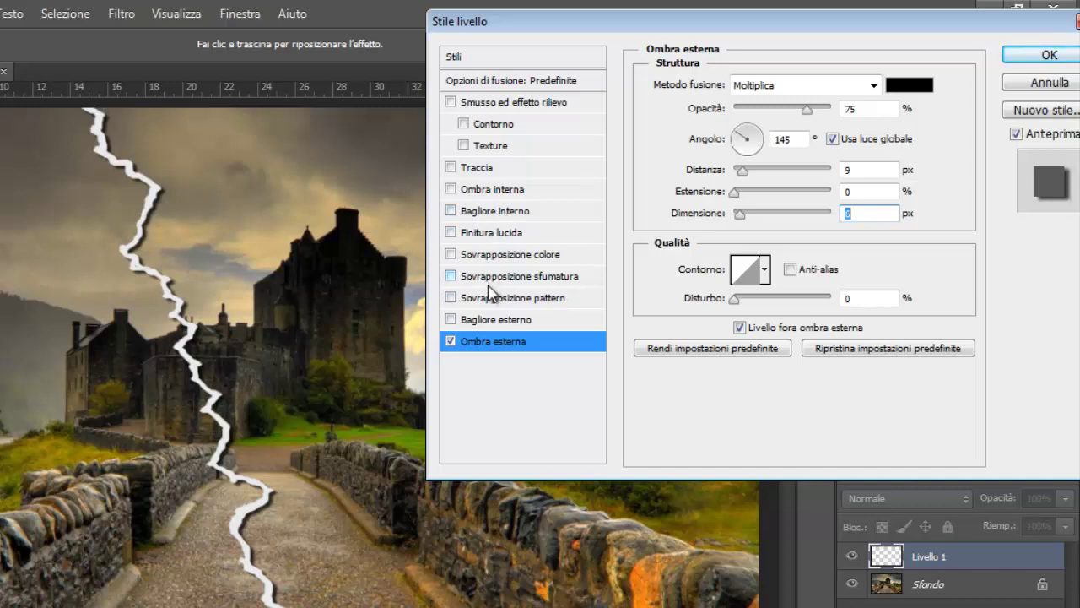
Step: Add a near-black #060606 outer glow at 18% opacity and enable Sovrapposizione pattern
{"action": "left_click", "coordinate": [503, 321]}
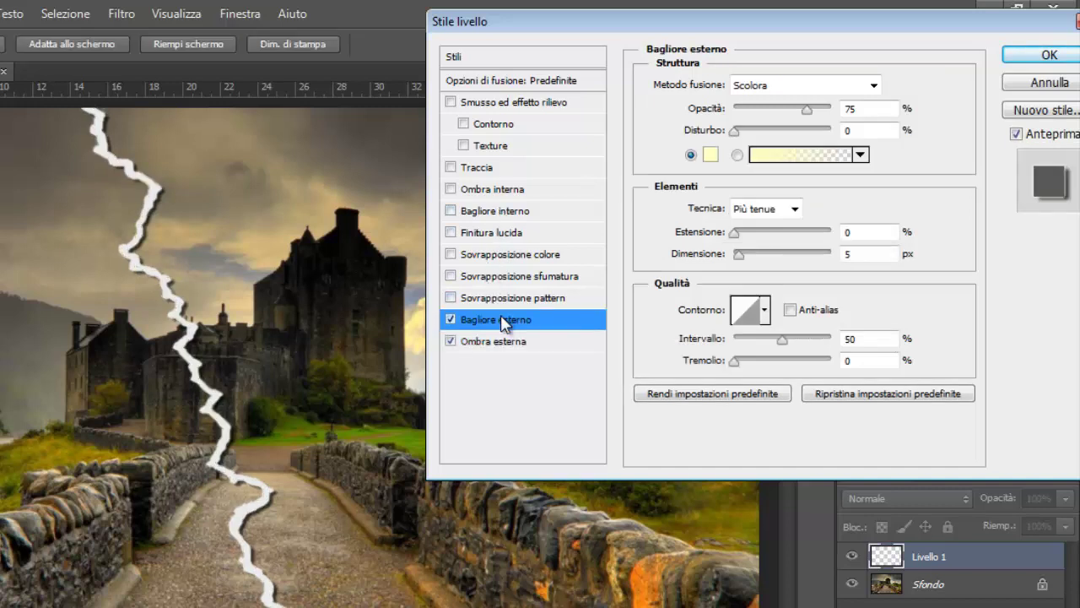
{"action": "left_click", "coordinate": [710, 156]}
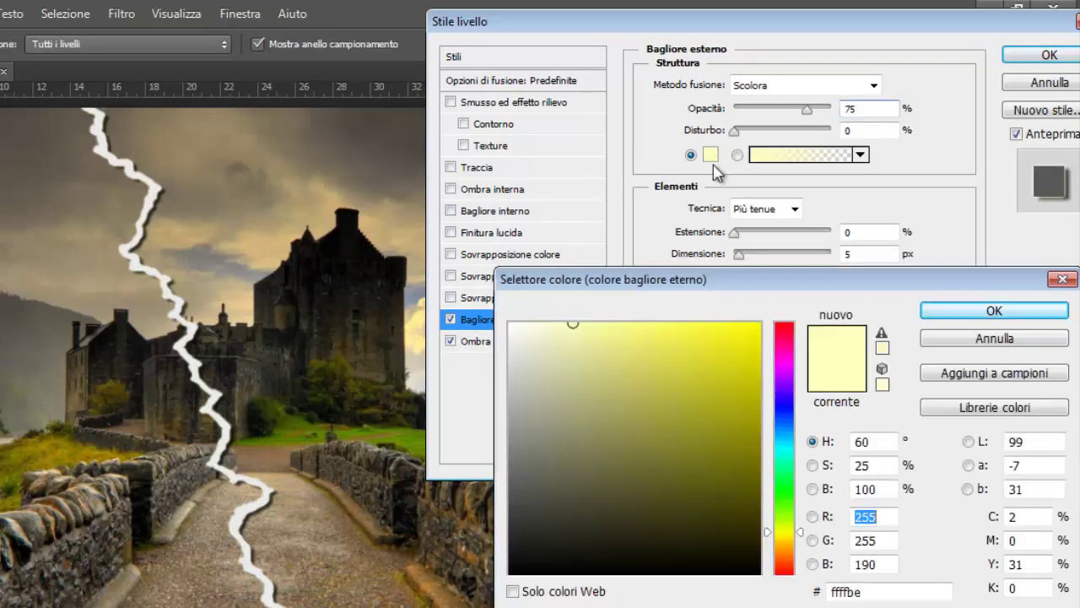
{"action": "left_click", "coordinate": [510, 568]}
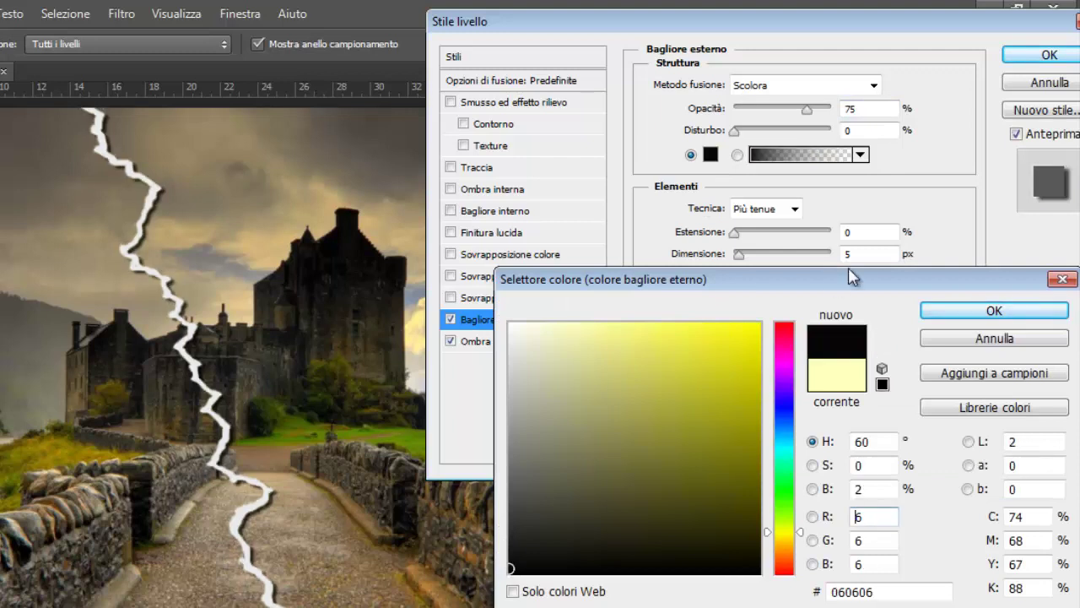
{"action": "left_click", "coordinate": [946, 309]}
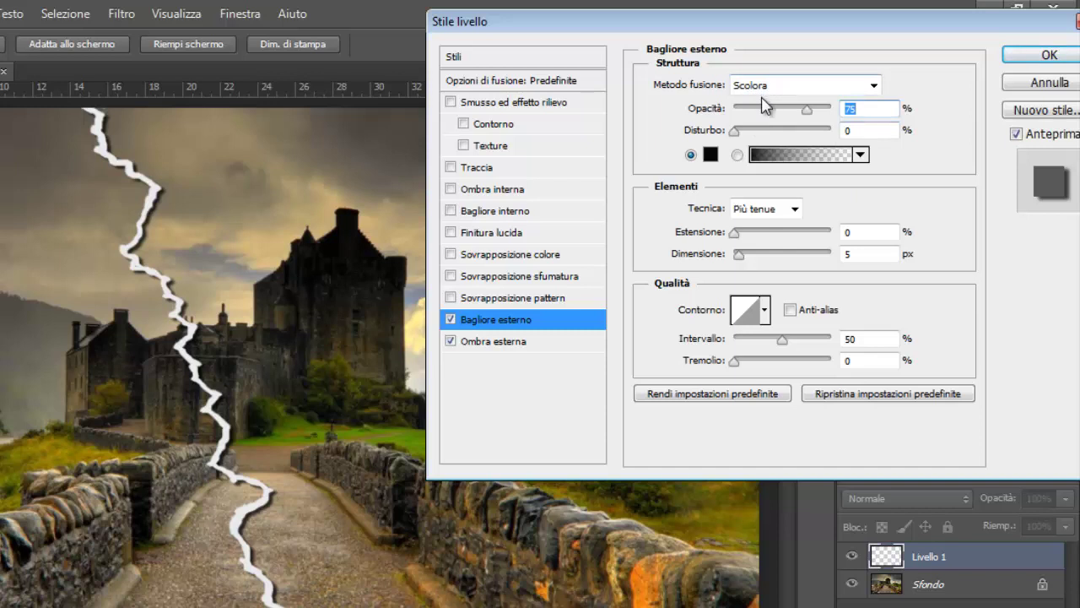
{"action": "left_click_drag", "start_coordinate": [761, 108], "coordinate": [753, 119]}
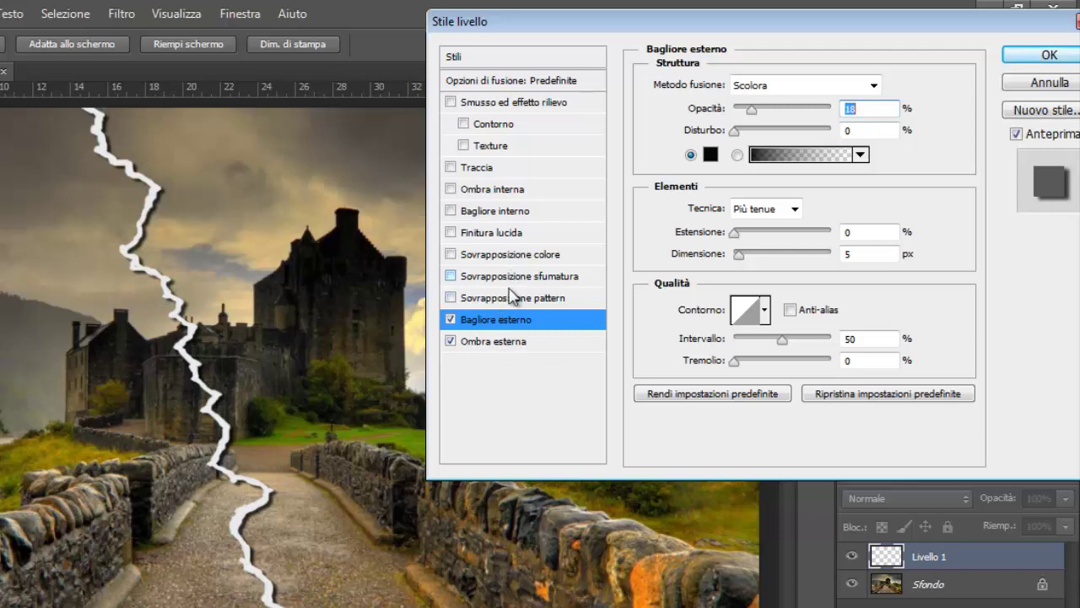
{"action": "left_click", "coordinate": [512, 305]}
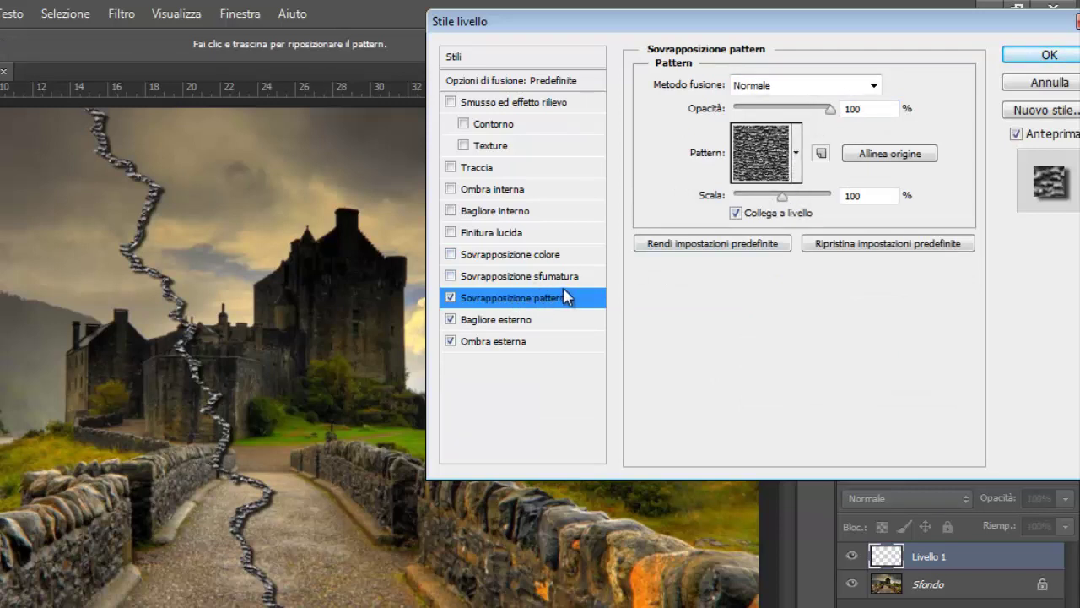
Step: Set the pattern overlay to Disturbo base sparso, 51% scale, about 15% opacity, and apply the style
{"action": "left_click", "coordinate": [792, 156]}
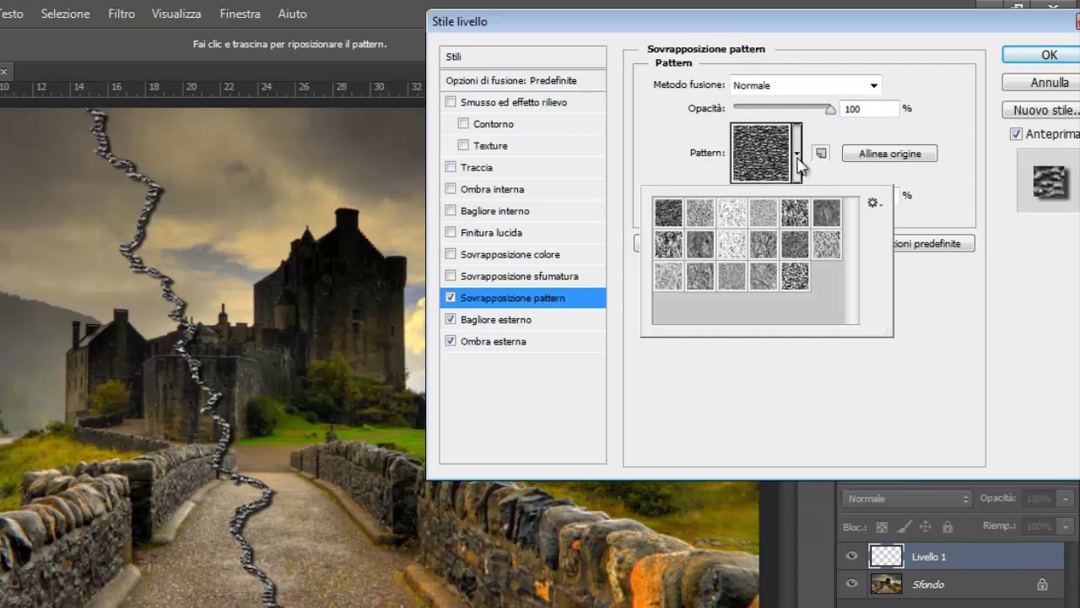
{"action": "left_click", "coordinate": [732, 213]}
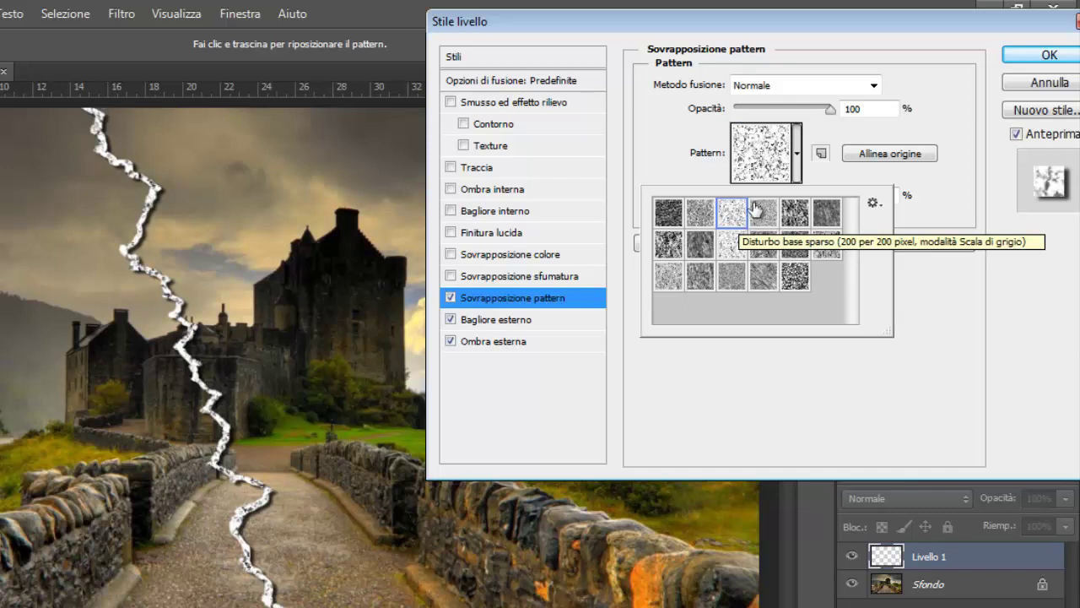
{"action": "left_click", "coordinate": [835, 184]}
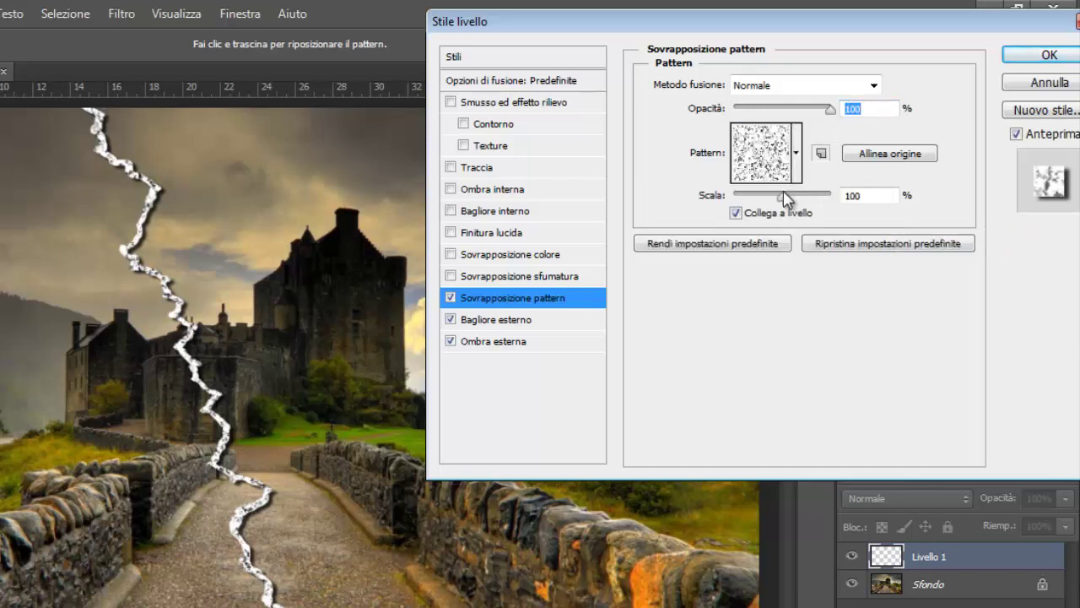
{"action": "mouse_move", "coordinate": [783, 193]}
{"action": "left_mouse_down"}
{"action": "mouse_move", "coordinate": [795, 196]}
{"action": "mouse_move", "coordinate": [760, 197]}
{"action": "left_mouse_up"}
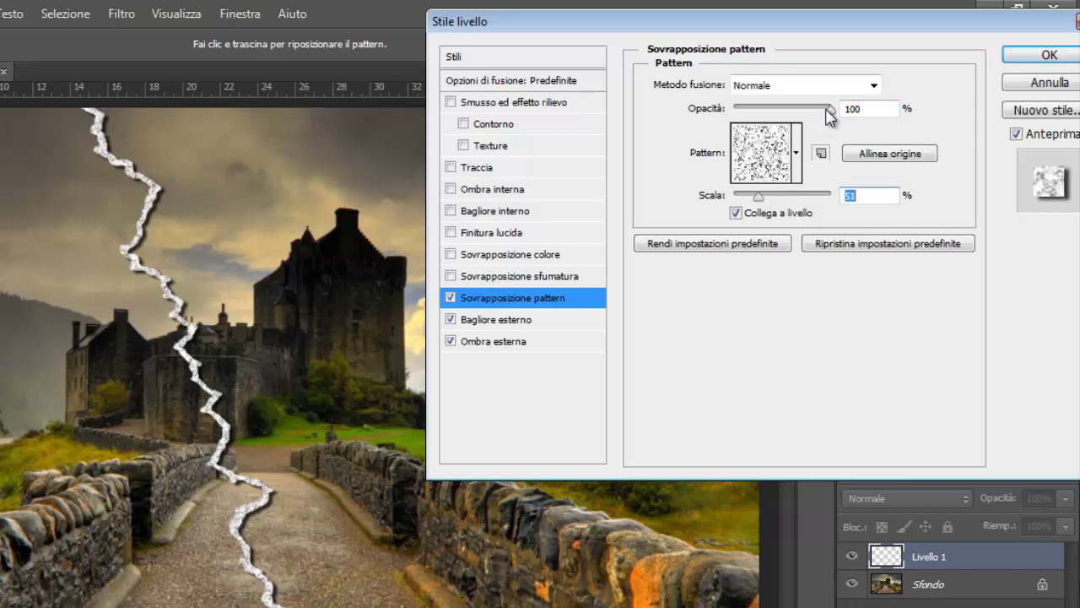
{"action": "left_click_drag", "start_coordinate": [831, 110], "coordinate": [749, 114]}
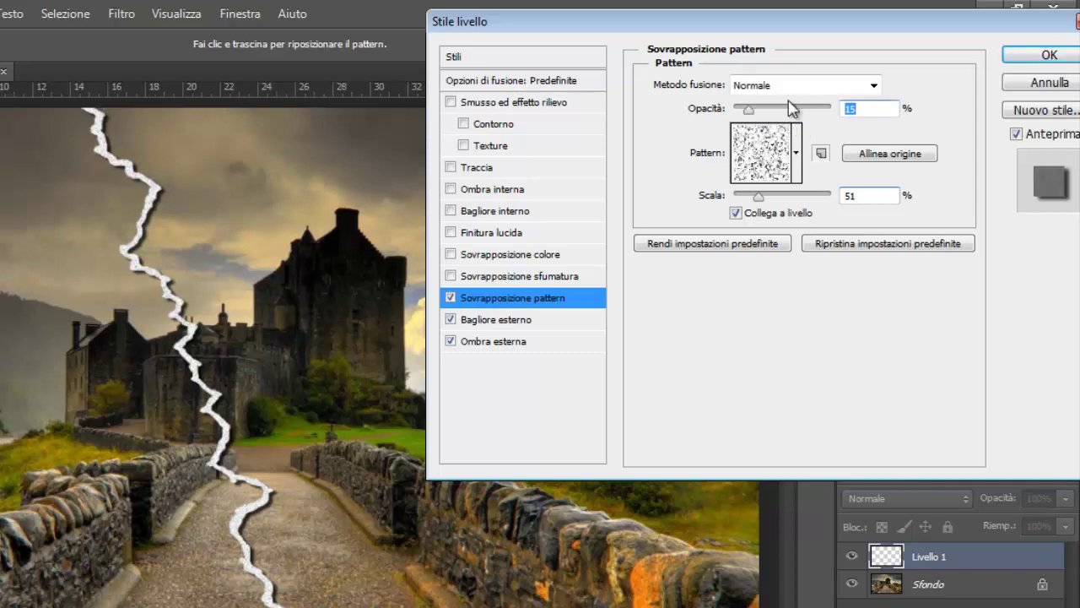
{"action": "left_click", "coordinate": [1010, 59]}
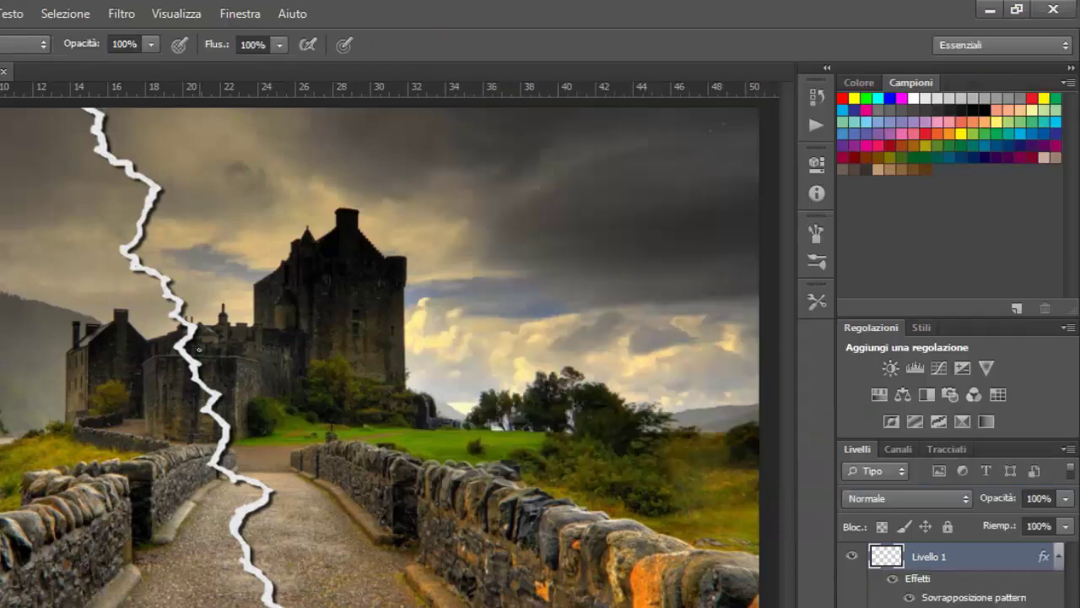
Step: Lower Livello 1's opacity to 98% and fit the whole castle image to the screen
{"action": "scroll", "coordinate": [200, 354], "scroll_direction": "up", "scroll_amount": 2}
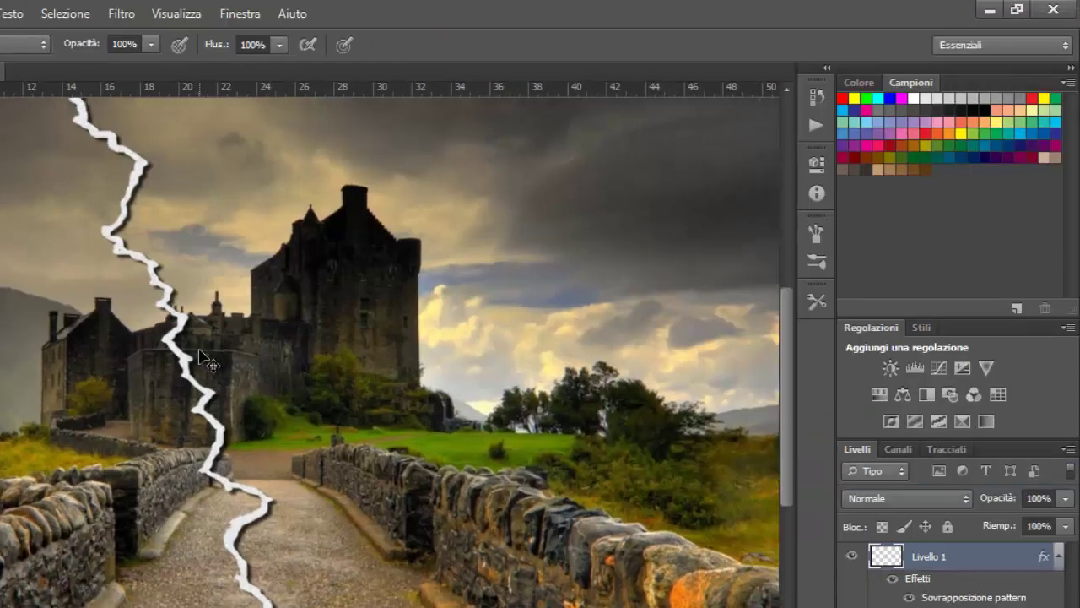
{"action": "scroll", "coordinate": [200, 354], "scroll_direction": "up", "scroll_amount": 1}
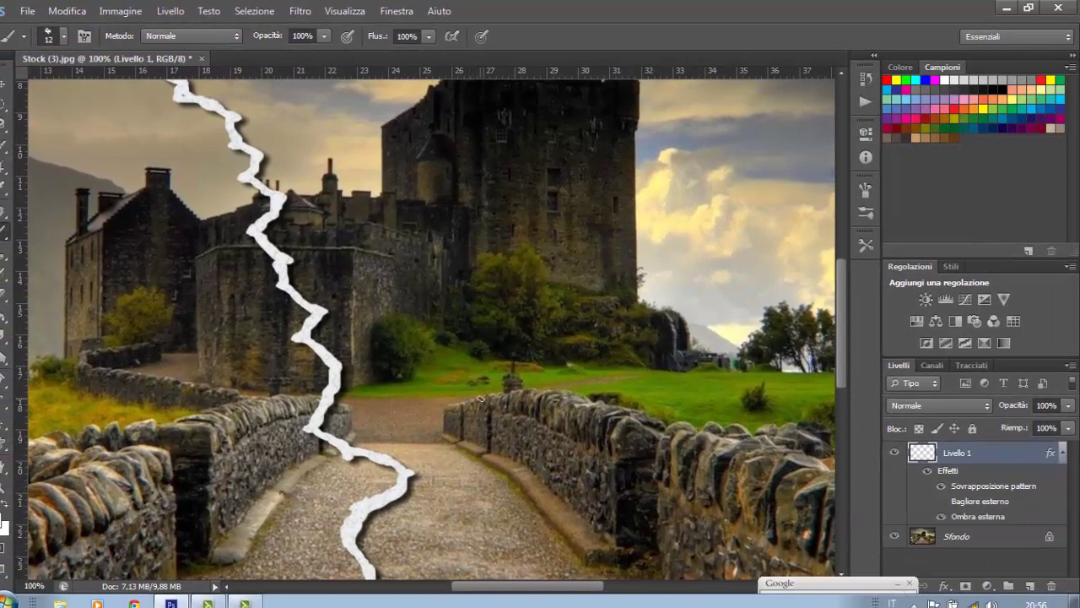
{"action": "left_click", "coordinate": [1068, 406]}
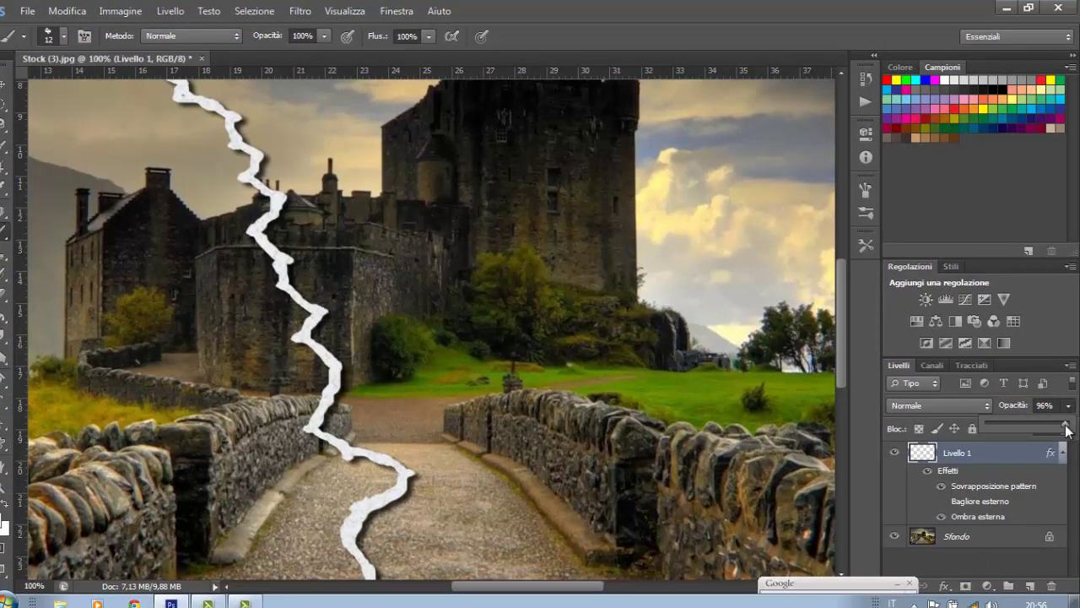
{"action": "left_click_drag", "start_coordinate": [1061, 433], "coordinate": [1060, 434]}
{"action": "left_click", "coordinate": [1045, 477]}
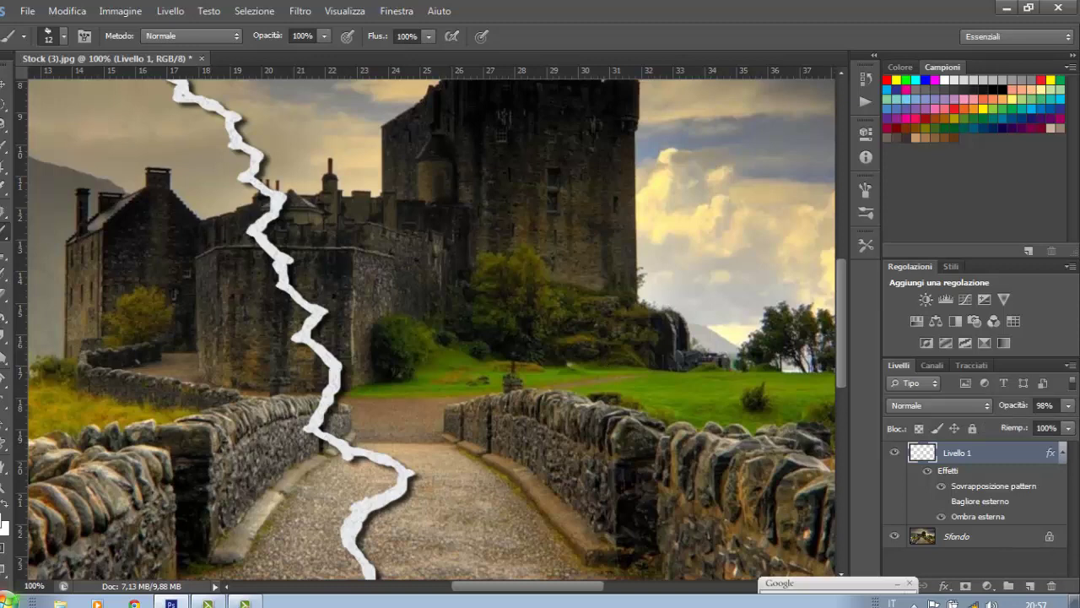
{"action": "left_click", "coordinate": [5, 498]}
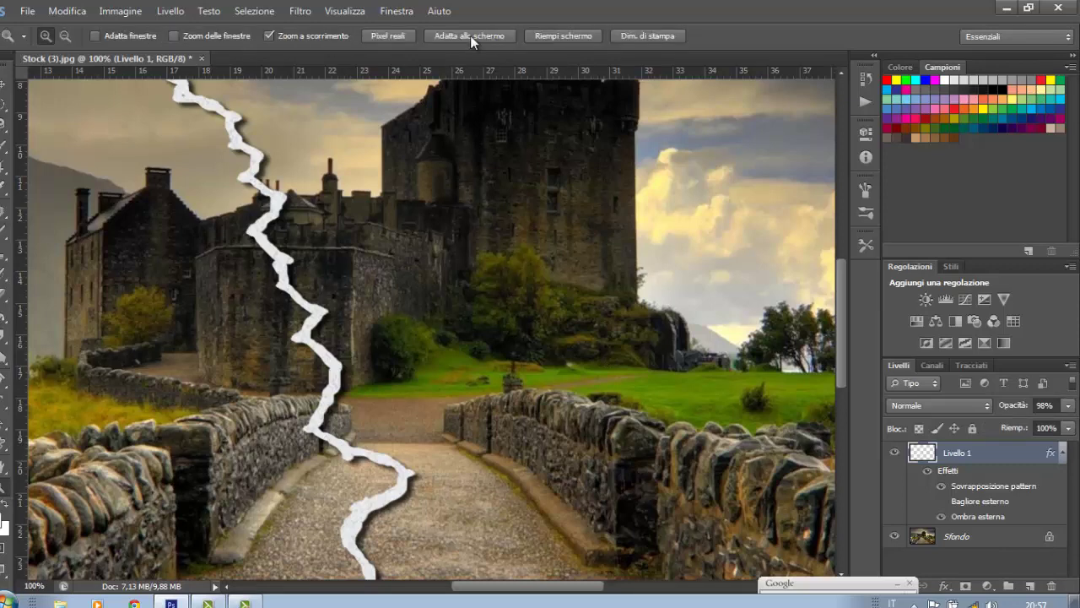
{"action": "left_click", "coordinate": [503, 36]}
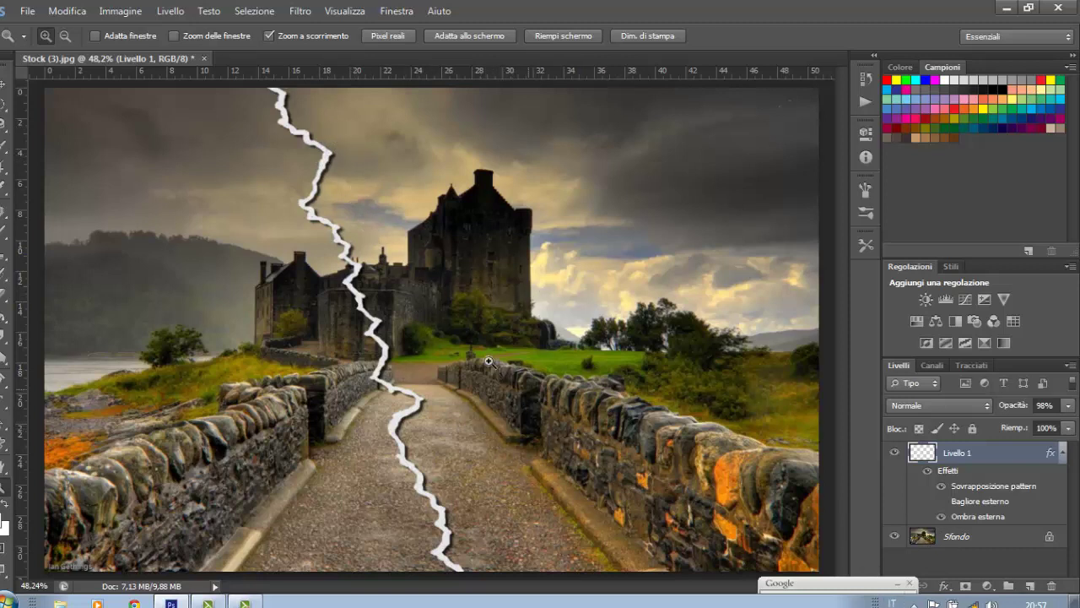
Step: Duplicate the Sfondo castle photo layer into Sfondo copia, placed above the original
{"action": "key", "text": "ctrl+j"}
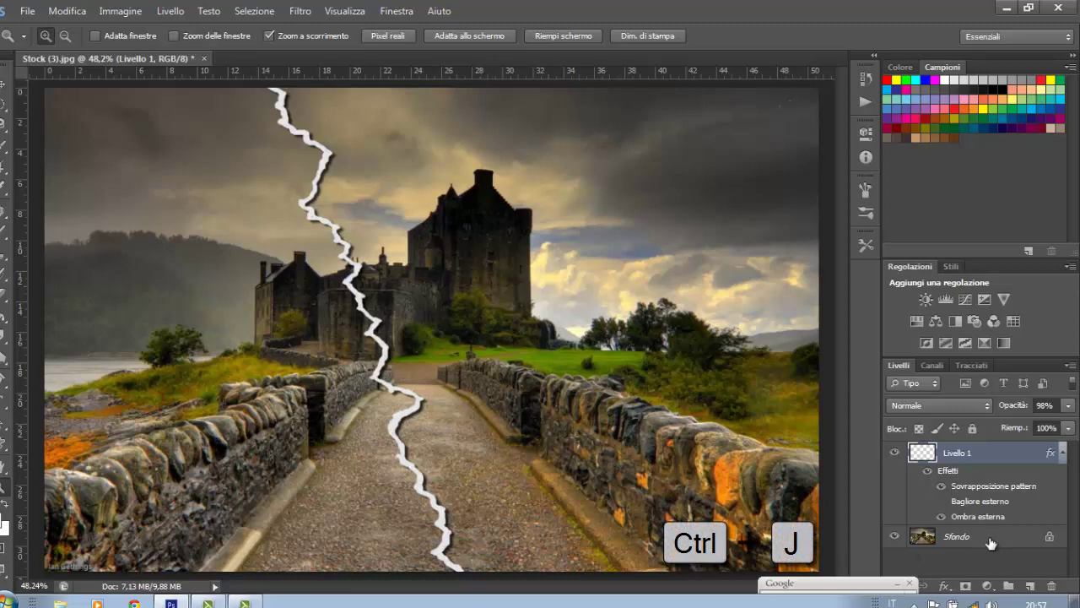
{"action": "left_click", "coordinate": [990, 542]}
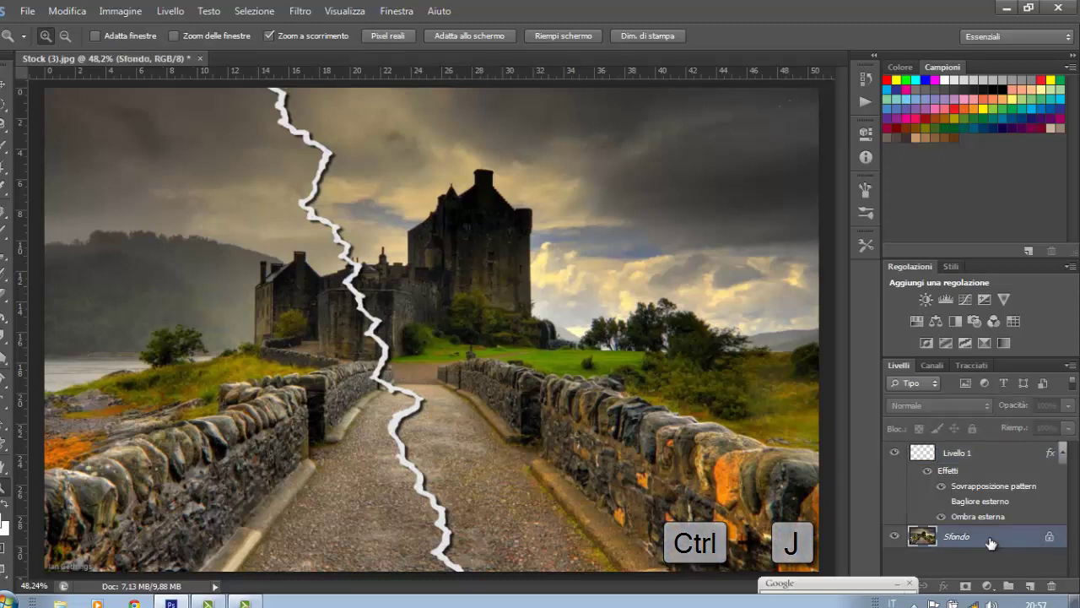
{"action": "key", "text": "ctrl+j"}
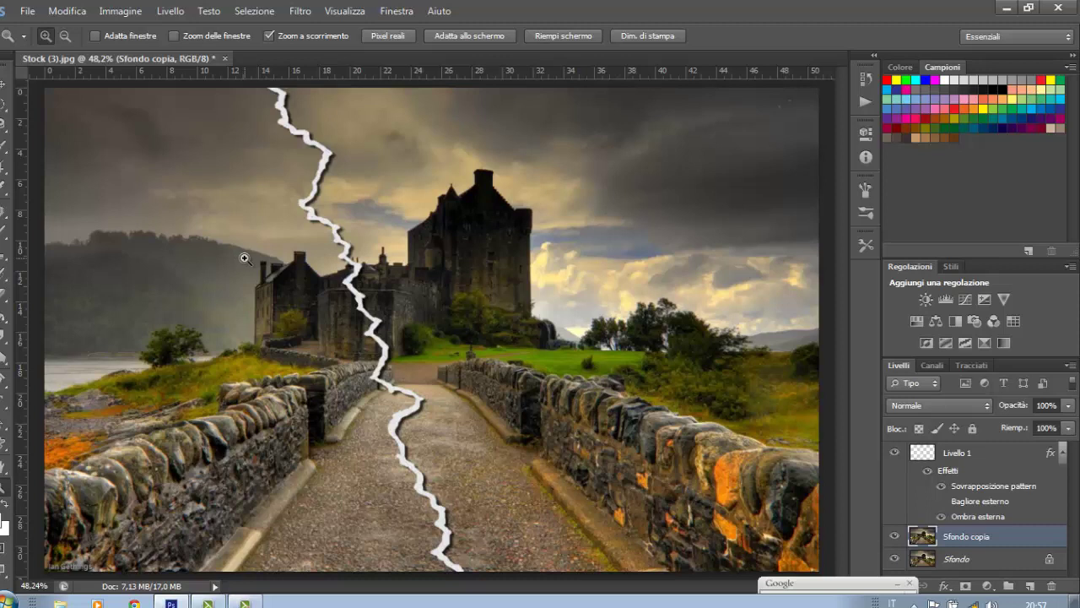
Step: Apply a Black & White adjustment to Sfondo copia, tinted at hue 42 and saturation 20
{"action": "left_click", "coordinate": [135, 17]}
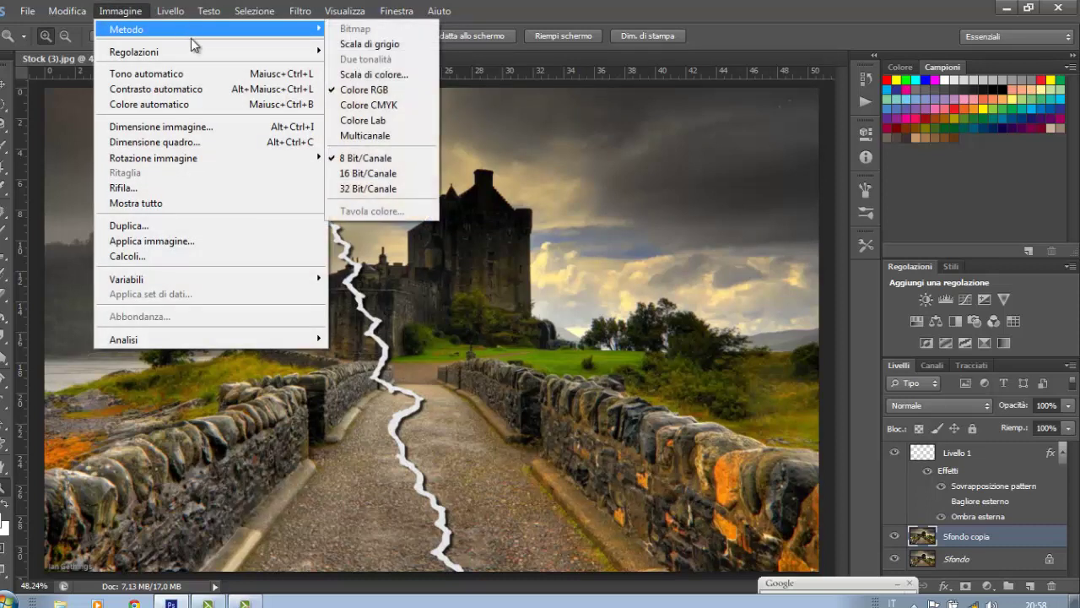
{"action": "mouse_move", "coordinate": [133, 51]}
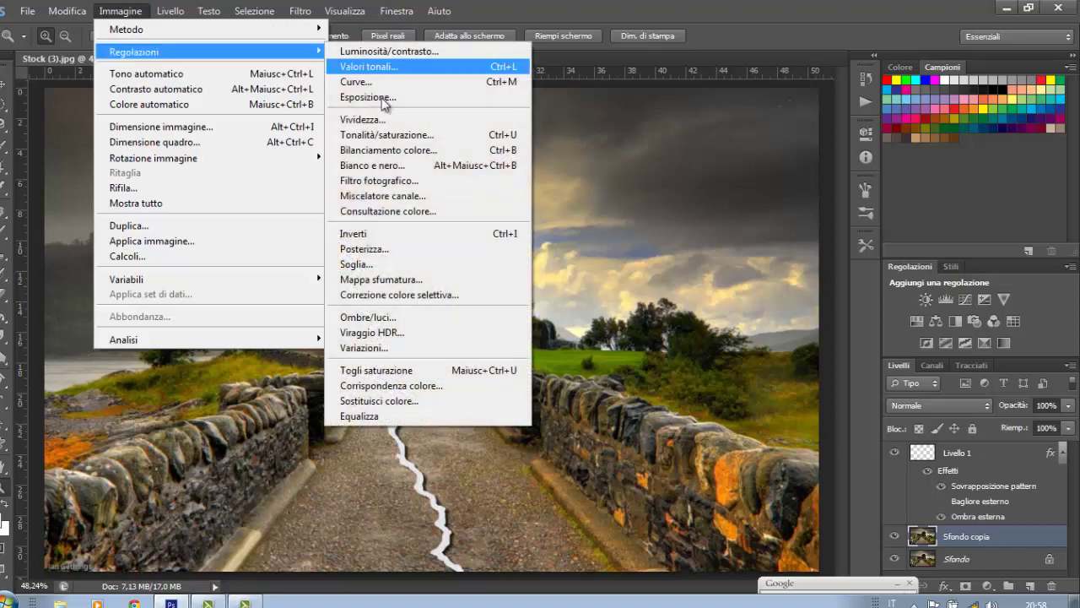
{"action": "left_click", "coordinate": [375, 166]}
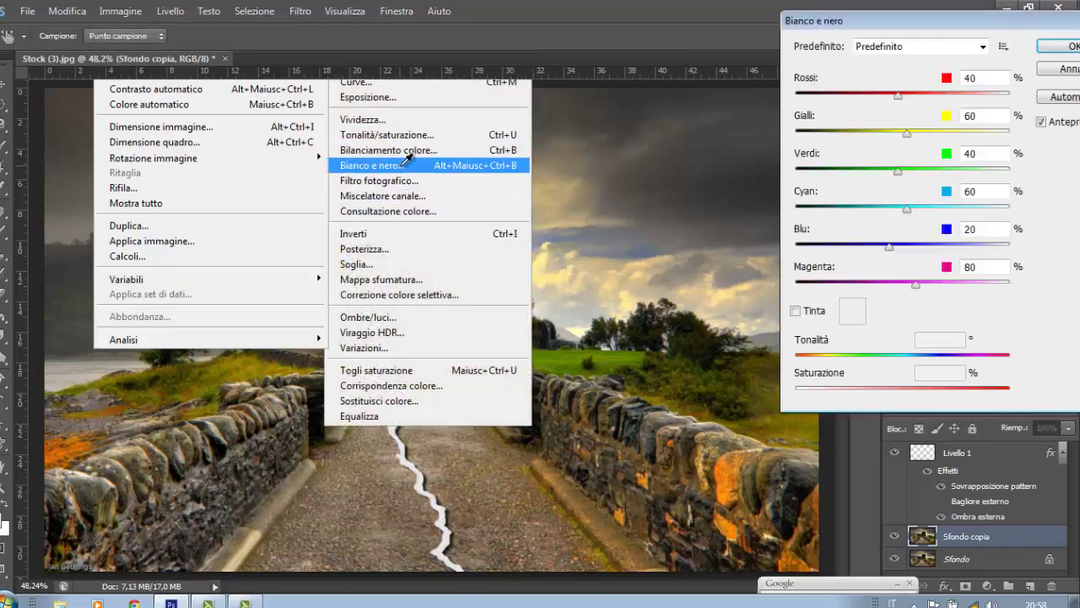
{"action": "left_click", "coordinate": [795, 311]}
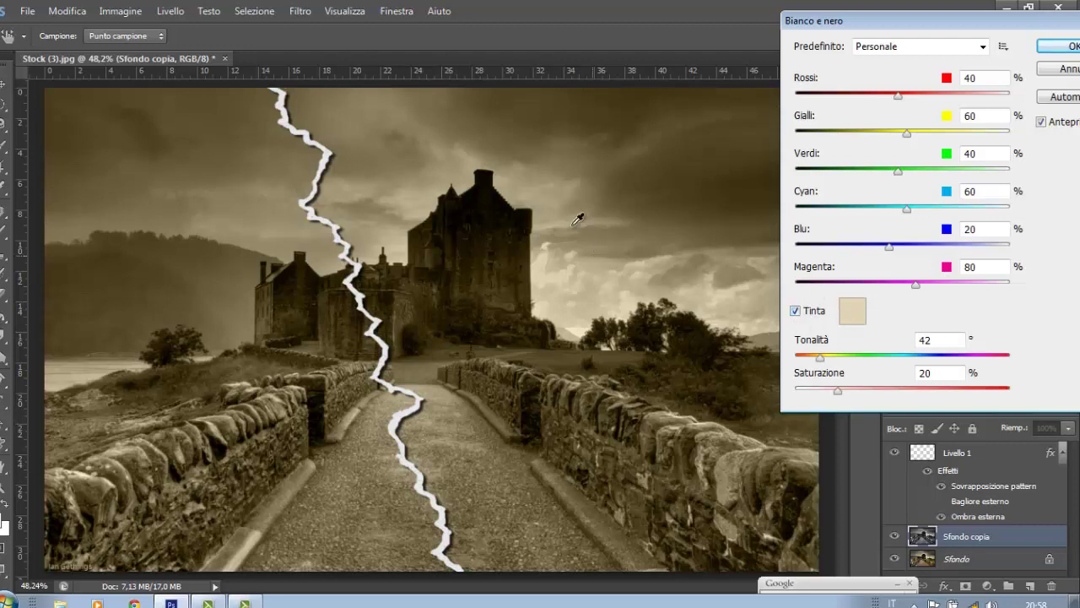
{"action": "left_click", "coordinate": [1070, 47]}
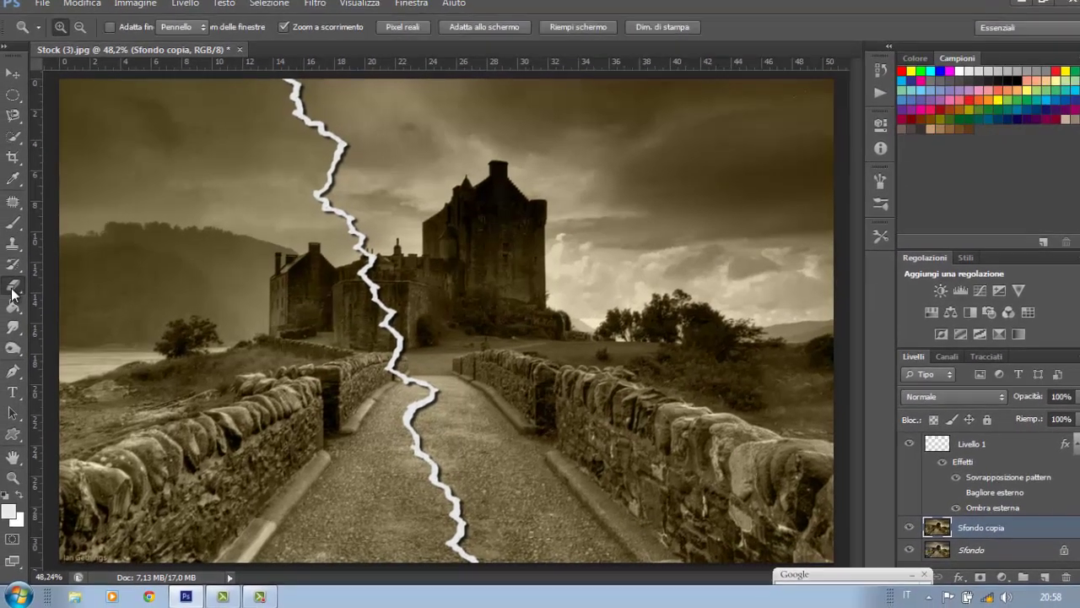
Step: Erase the sepia copy's sky, path and left wall left of the tear, revealing the colour layer
{"action": "left_click", "coordinate": [12, 289]}
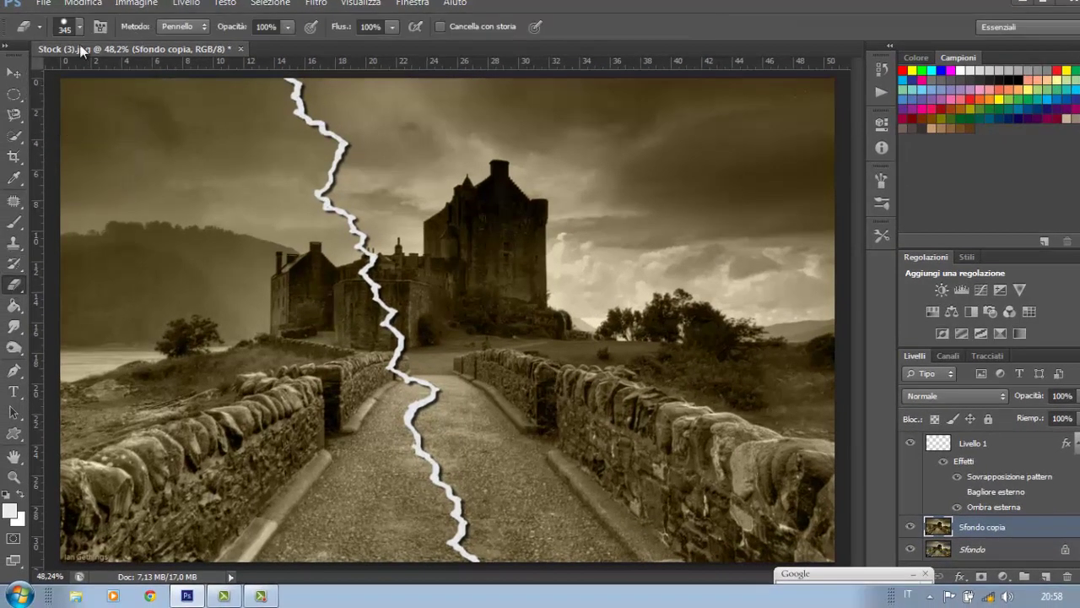
{"action": "mouse_move", "coordinate": [176, 134]}
{"action": "left_mouse_down"}
{"action": "mouse_move", "coordinate": [171, 143]}
{"action": "mouse_move", "coordinate": [93, 125]}
{"action": "mouse_move", "coordinate": [133, 277]}
{"action": "mouse_move", "coordinate": [85, 434]}
{"action": "mouse_move", "coordinate": [144, 531]}
{"action": "mouse_move", "coordinate": [94, 305]}
{"action": "mouse_move", "coordinate": [181, 126]}
{"action": "mouse_move", "coordinate": [212, 126]}
{"action": "mouse_move", "coordinate": [228, 133]}
{"action": "mouse_move", "coordinate": [313, 477]}
{"action": "mouse_move", "coordinate": [215, 397]}
{"action": "mouse_move", "coordinate": [127, 458]}
{"action": "mouse_move", "coordinate": [270, 523]}
{"action": "mouse_move", "coordinate": [361, 518]}
{"action": "mouse_move", "coordinate": [350, 495]}
{"action": "mouse_move", "coordinate": [311, 478]}
{"action": "mouse_move", "coordinate": [265, 499]}
{"action": "left_mouse_up"}
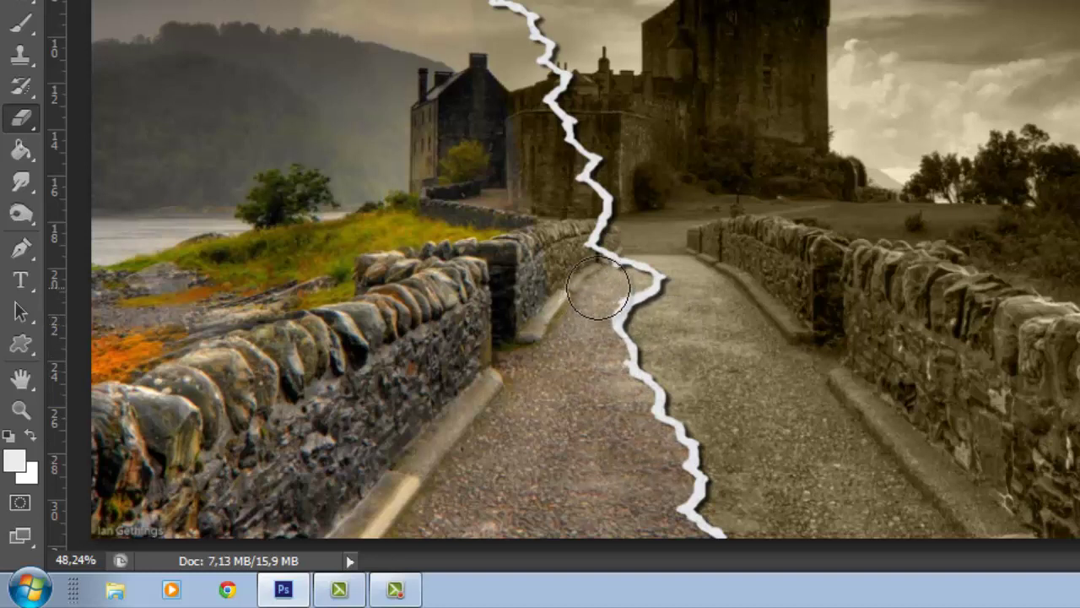
{"action": "left_click_drag", "start_coordinate": [598, 288], "coordinate": [600, 367]}
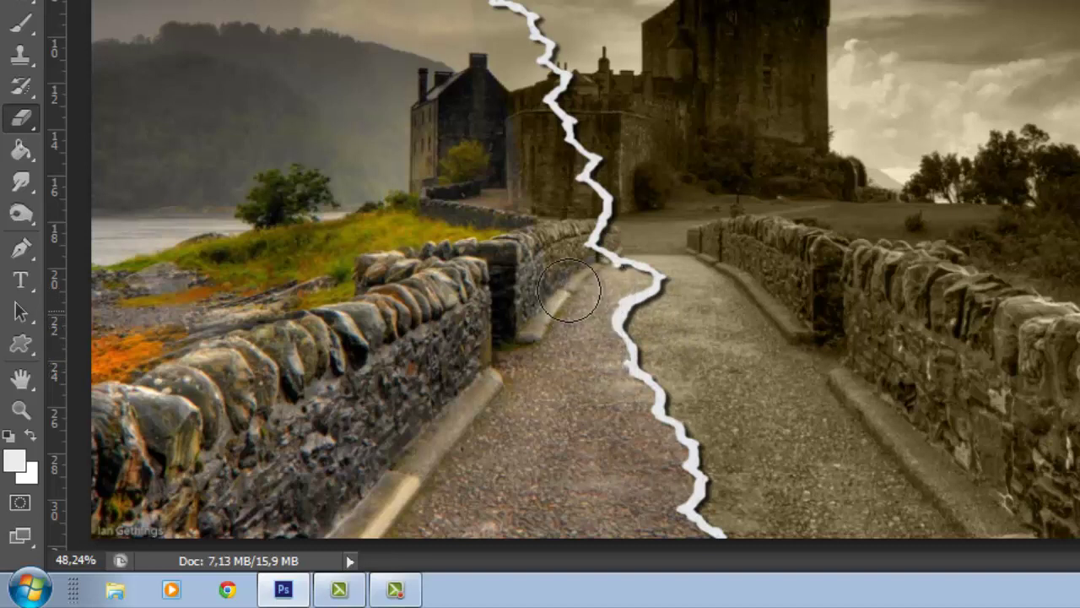
{"action": "mouse_move", "coordinate": [568, 274]}
{"action": "left_mouse_down"}
{"action": "mouse_move", "coordinate": [520, 188]}
{"action": "mouse_move", "coordinate": [544, 230]}
{"action": "mouse_move", "coordinate": [547, 327]}
{"action": "mouse_move", "coordinate": [528, 333]}
{"action": "mouse_move", "coordinate": [638, 283]}
{"action": "mouse_move", "coordinate": [639, 272]}
{"action": "mouse_move", "coordinate": [583, 253]}
{"action": "mouse_move", "coordinate": [594, 206]}
{"action": "mouse_move", "coordinate": [558, 197]}
{"action": "mouse_move", "coordinate": [571, 162]}
{"action": "mouse_move", "coordinate": [531, 93]}
{"action": "left_mouse_up"}
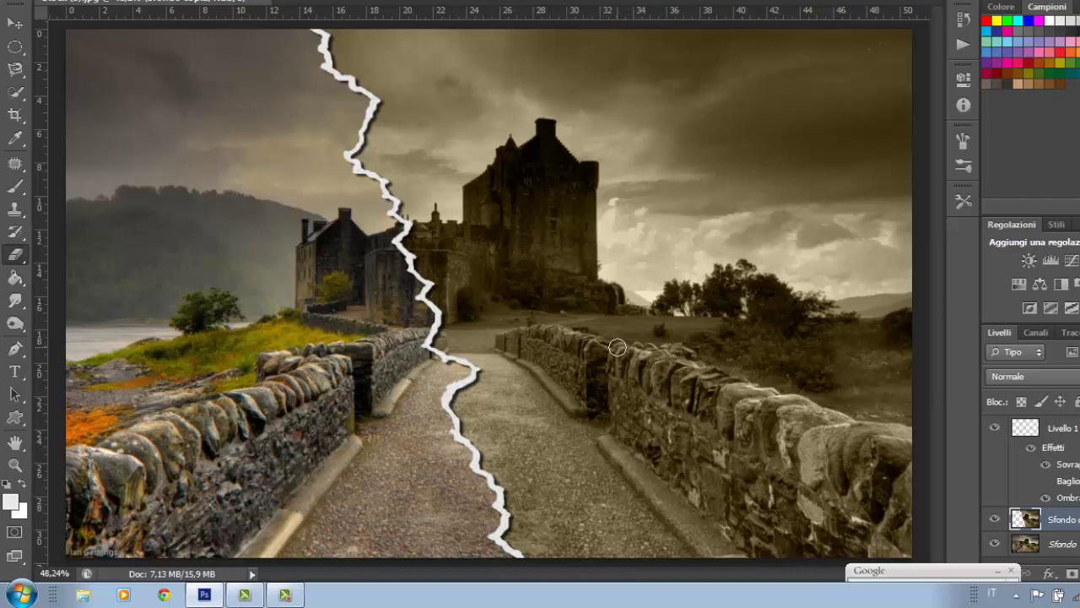
{"action": "key", "text": "ctrl+plus"}
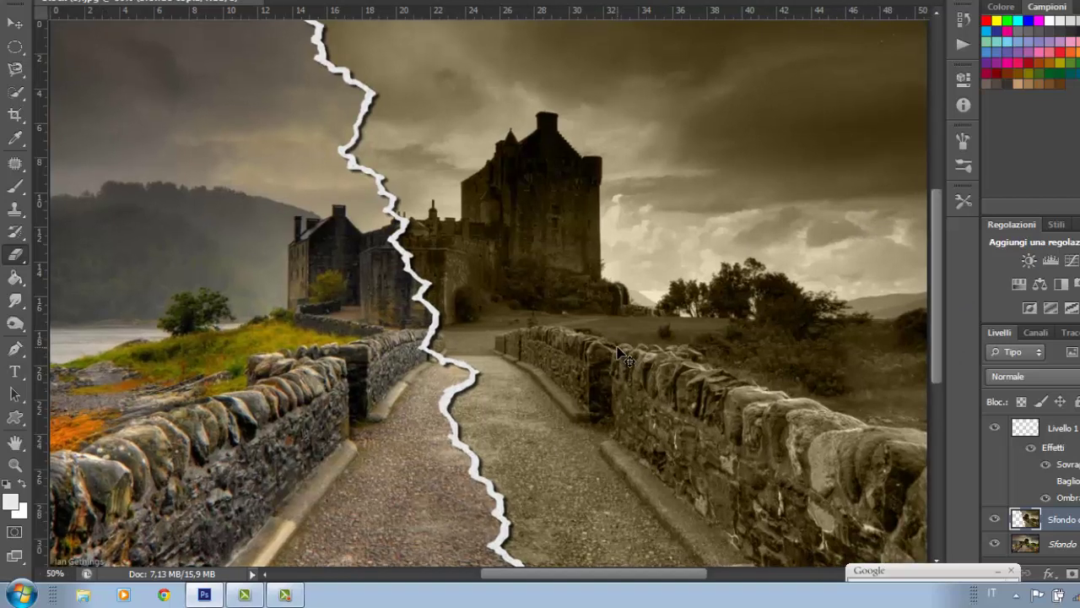
{"action": "key", "text": "ctrl+plus"}
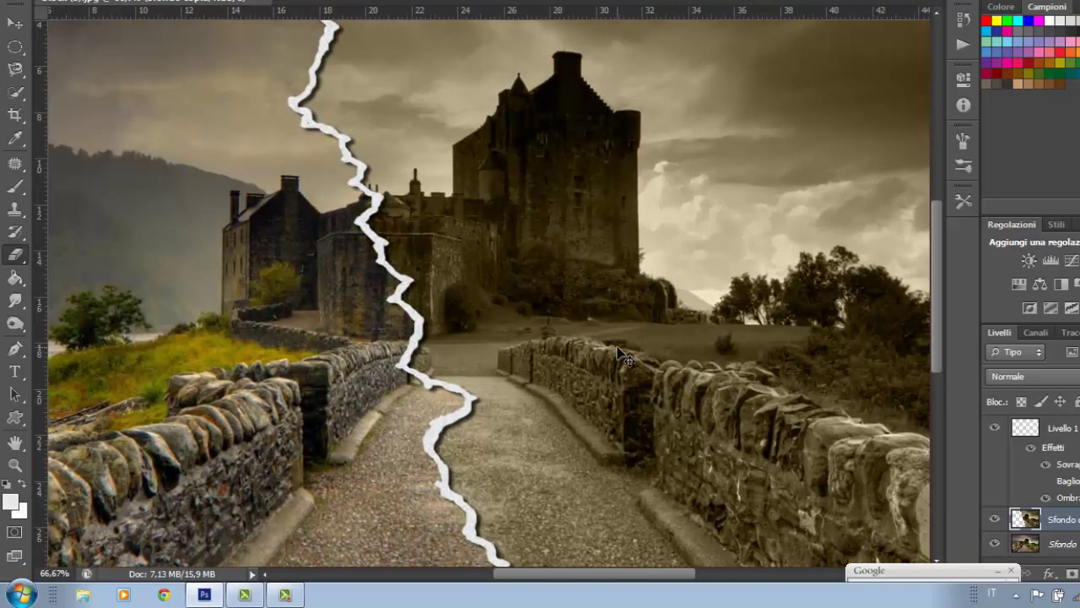
{"action": "key", "text": "ctrl+minus"}
{"action": "key", "text": "ctrl+minus"}
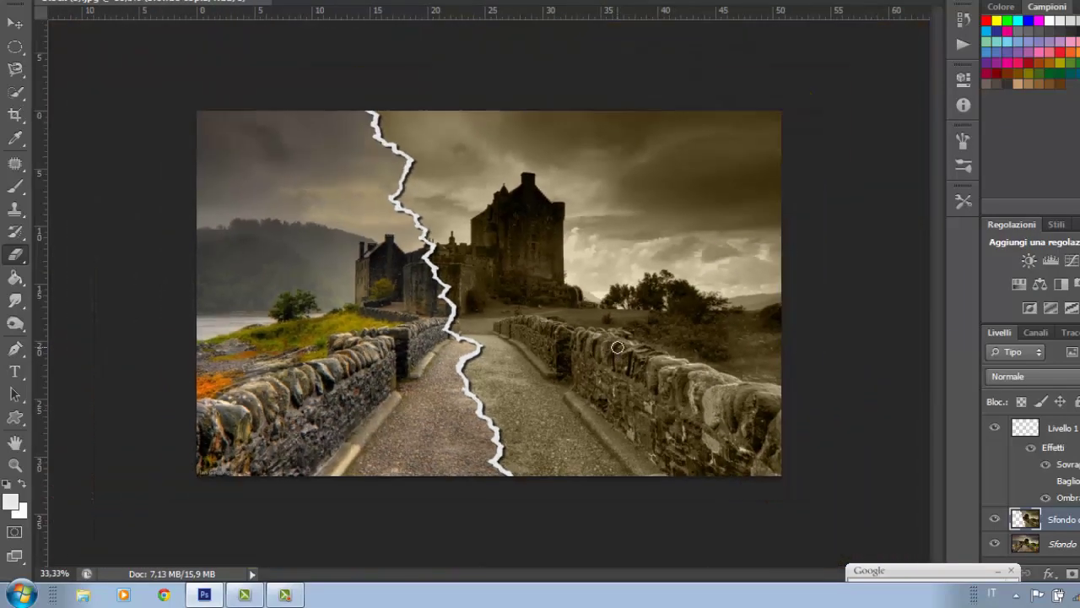
{"action": "key", "text": "ctrl+minus"}
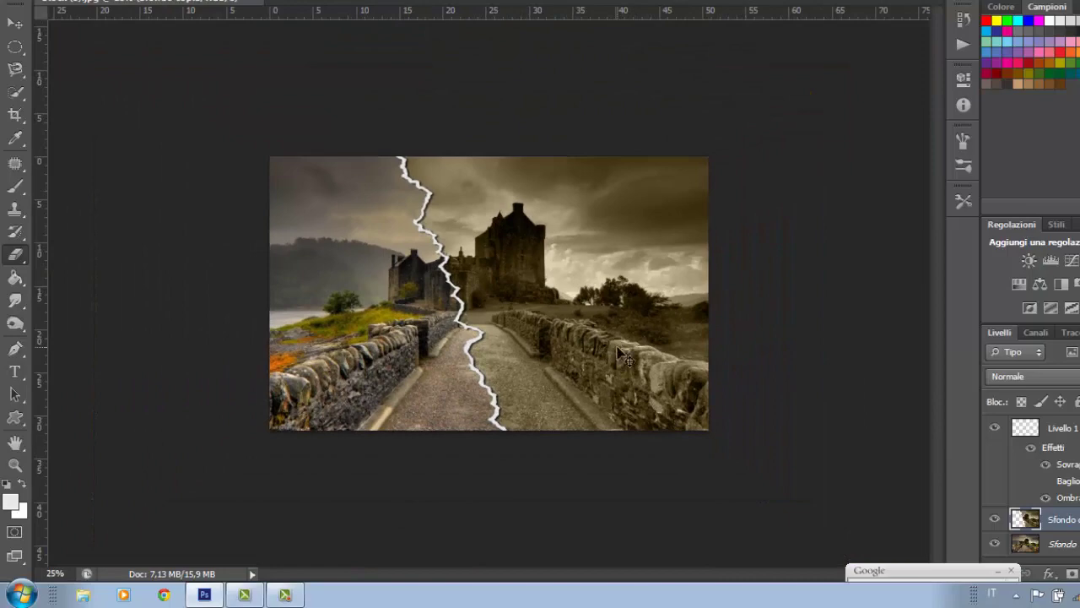
{"action": "key", "text": "ctrl+plus"}
{"action": "key", "text": "ctrl+plus"}
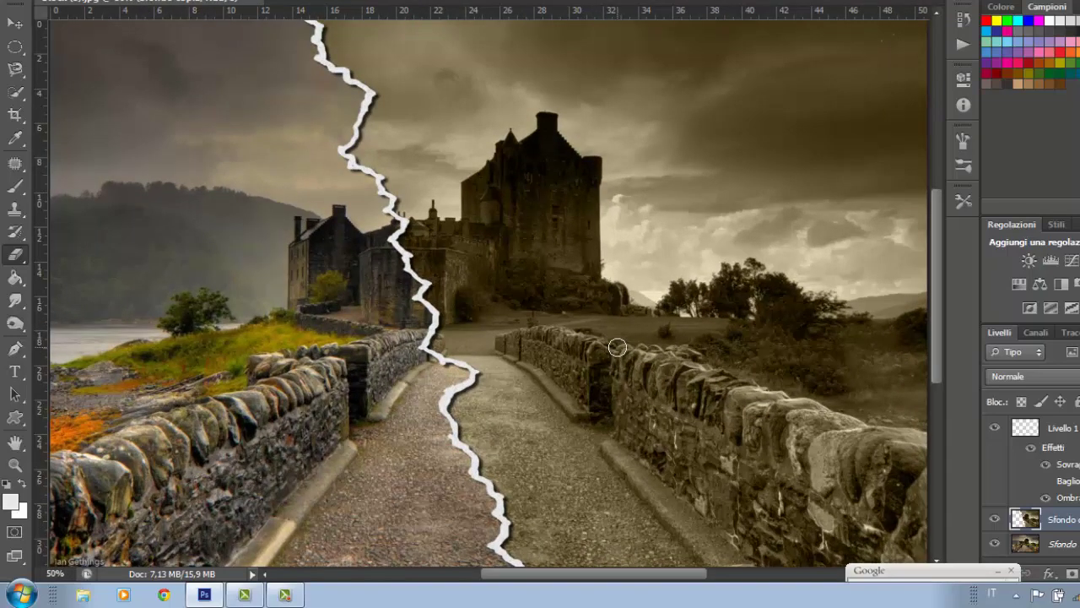
{"action": "left_click", "coordinate": [14, 465]}
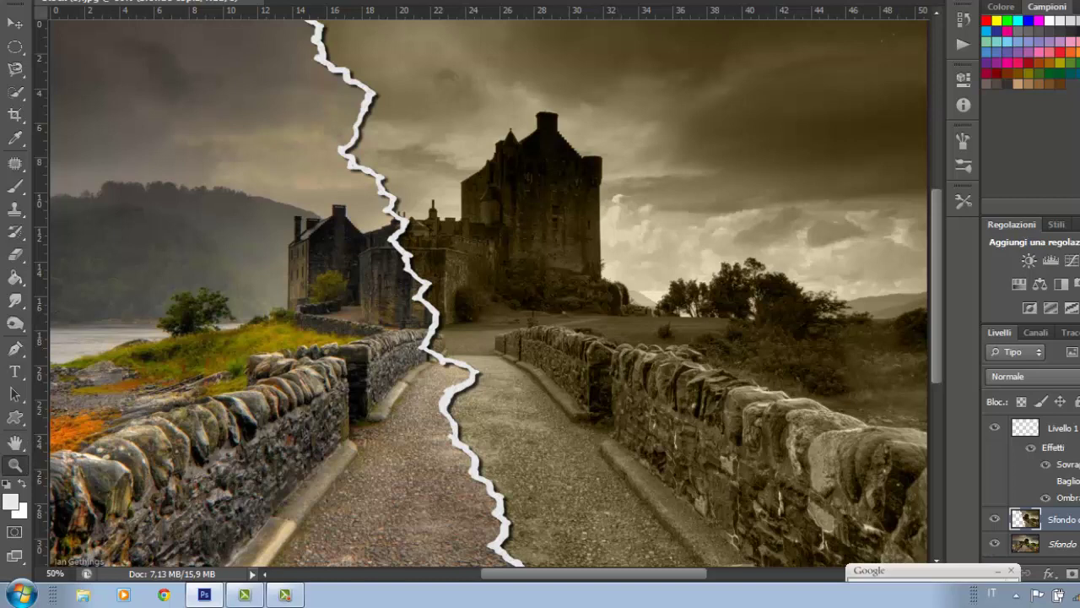
{"action": "key", "text": "ctrl+0"}
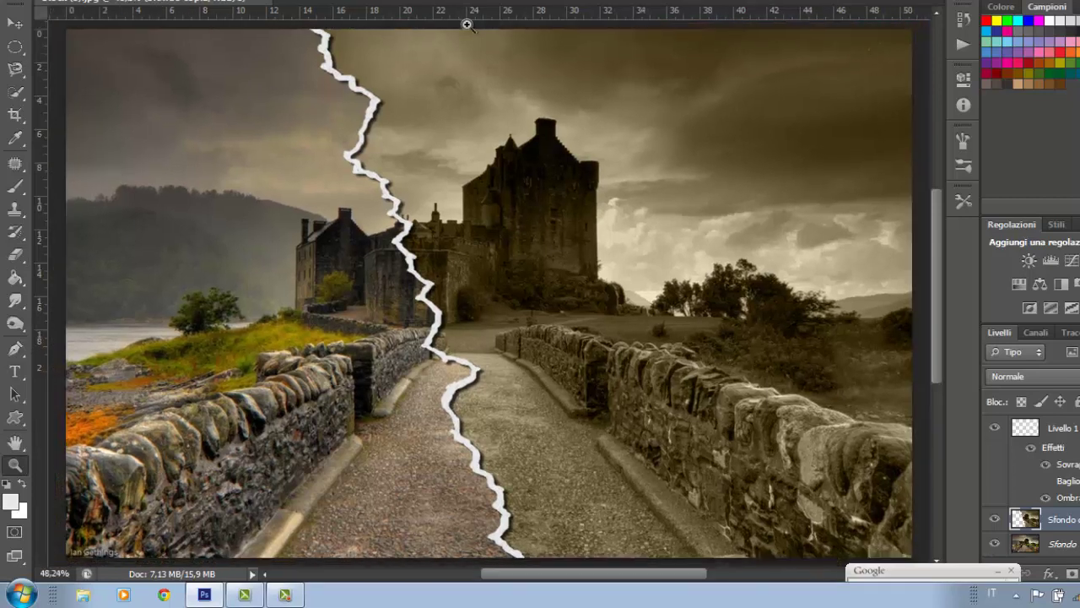